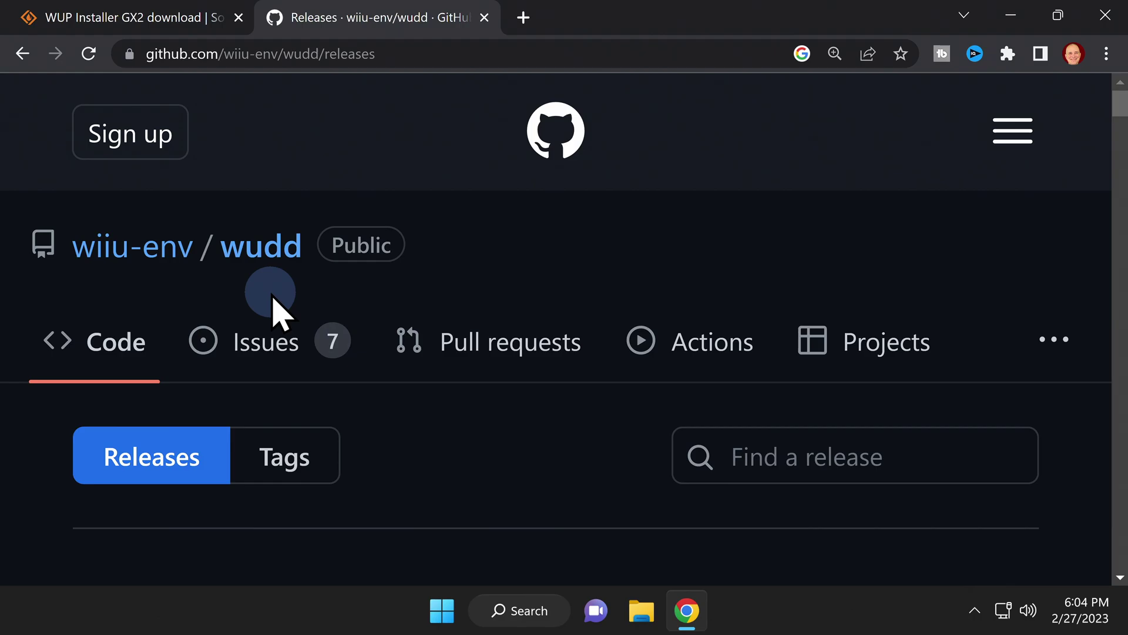
Scroll to the wudd release's Assets list and download wudd_1_2_2_rpx.zip.
{"action": "scroll", "coordinate": [272, 297], "scroll_direction": "down", "scroll_amount": 15}
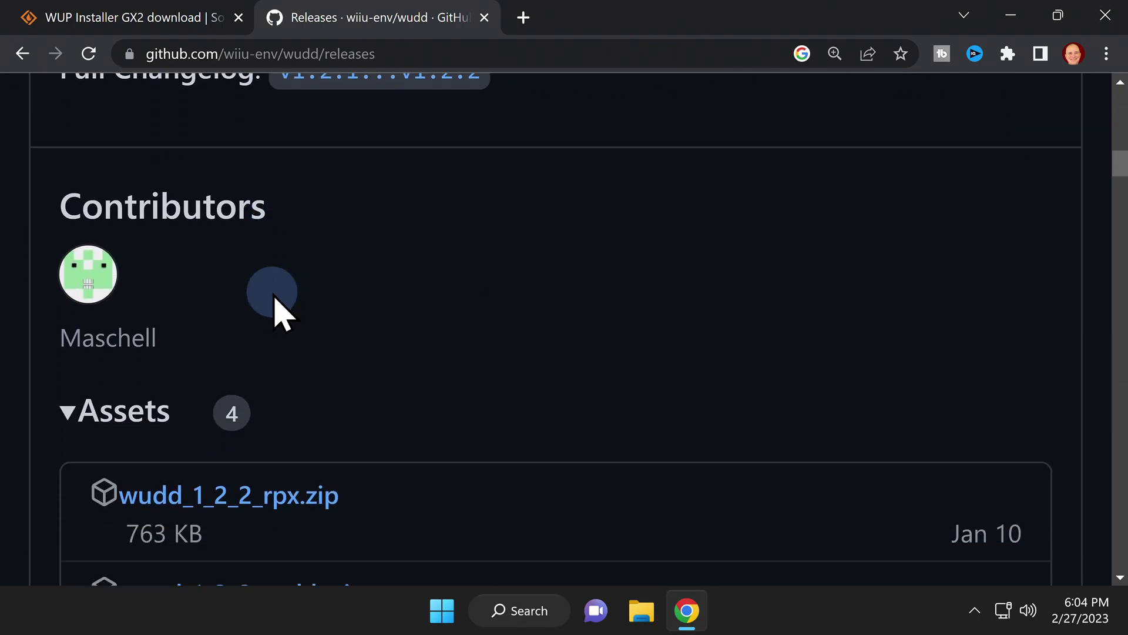
{"action": "scroll", "coordinate": [274, 296], "scroll_direction": "down", "scroll_amount": 4}
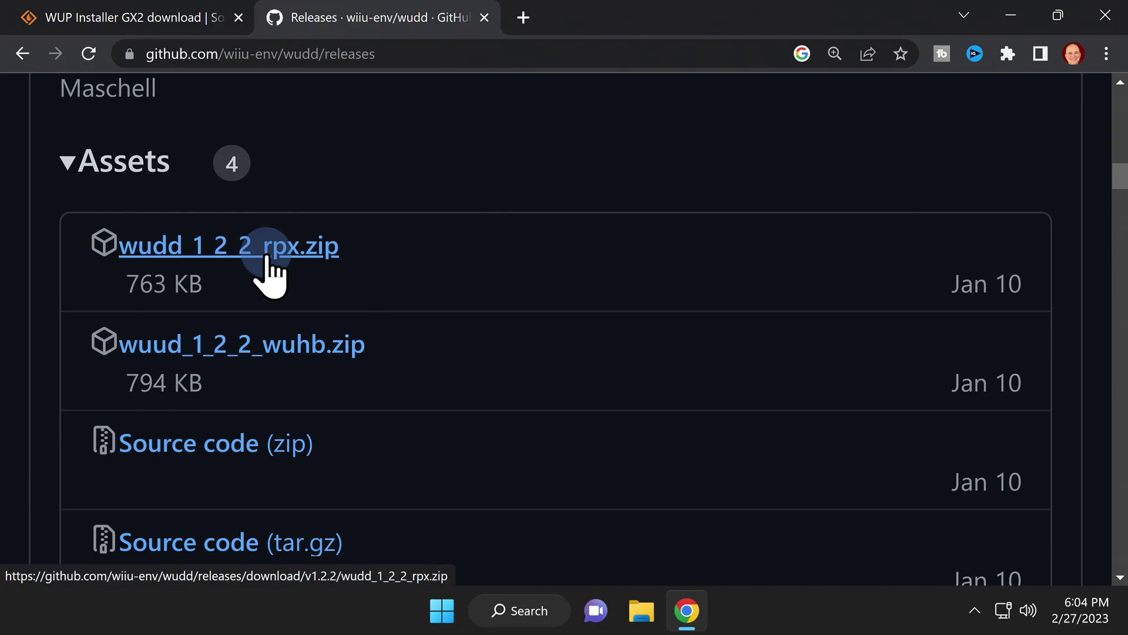
{"action": "left_click", "coordinate": [267, 255]}
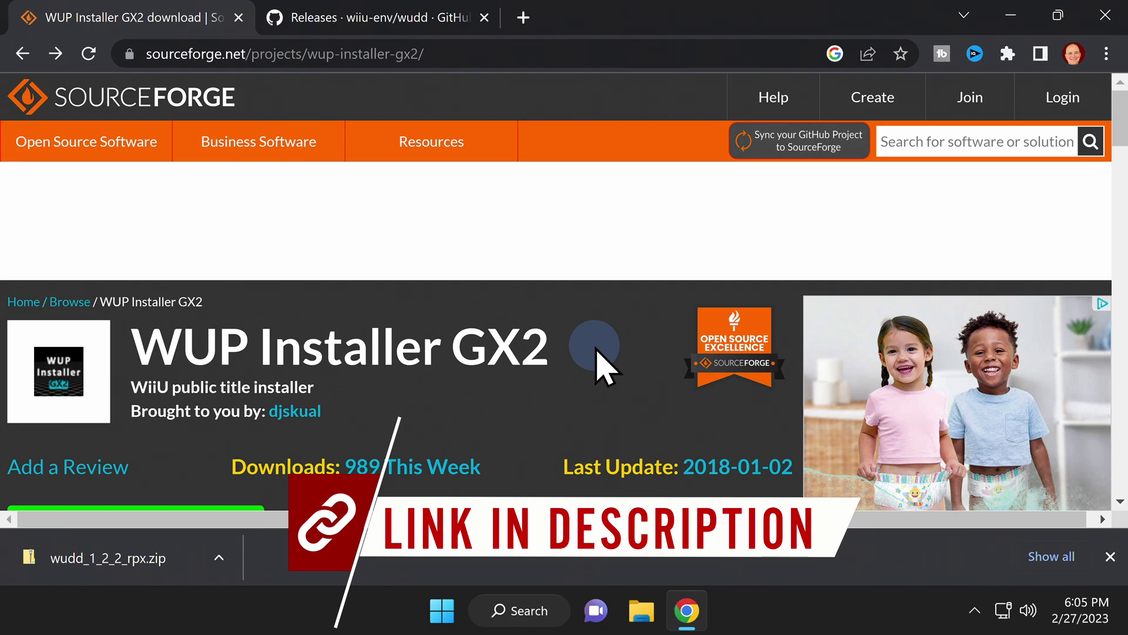
Find WUP_Installer_GX2_v1.3_r21_(HBL_HBC).zip in the project's Files list and download it.
{"action": "scroll", "coordinate": [597, 352], "scroll_direction": "down", "scroll_amount": 5}
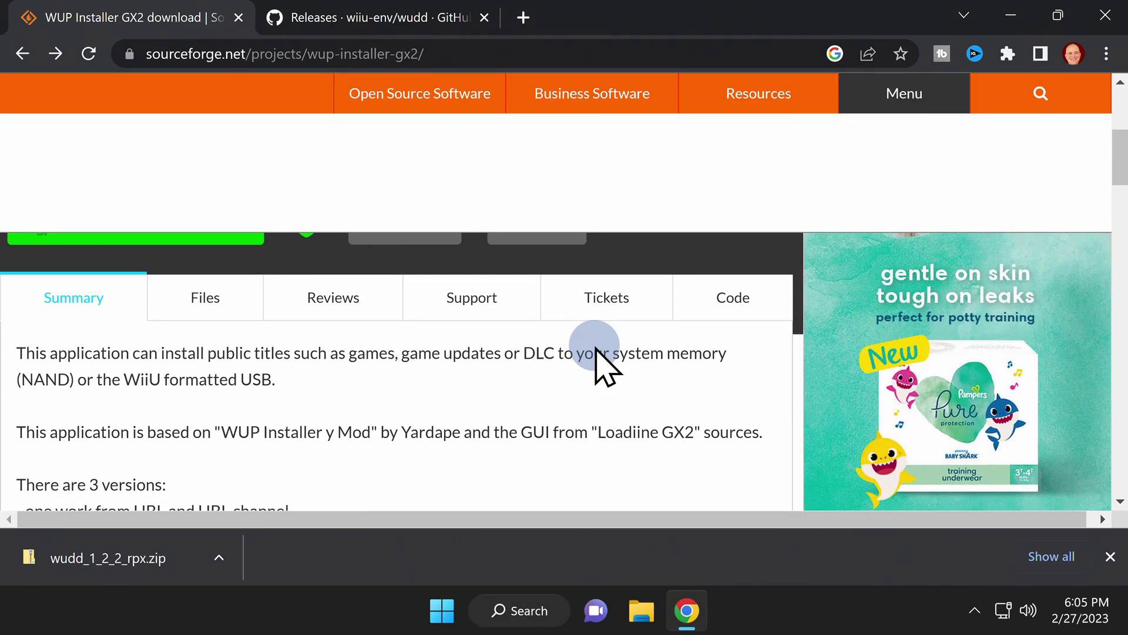
{"action": "scroll", "coordinate": [595, 350], "scroll_direction": "up", "scroll_amount": 2}
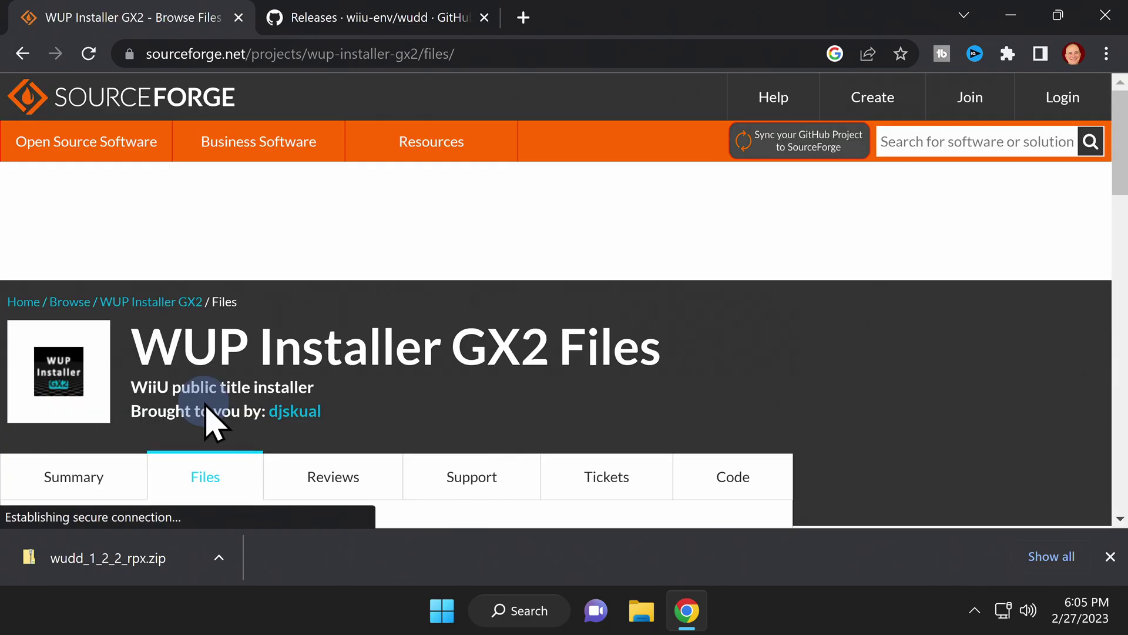
{"action": "scroll", "coordinate": [203, 419], "scroll_direction": "down", "scroll_amount": 3}
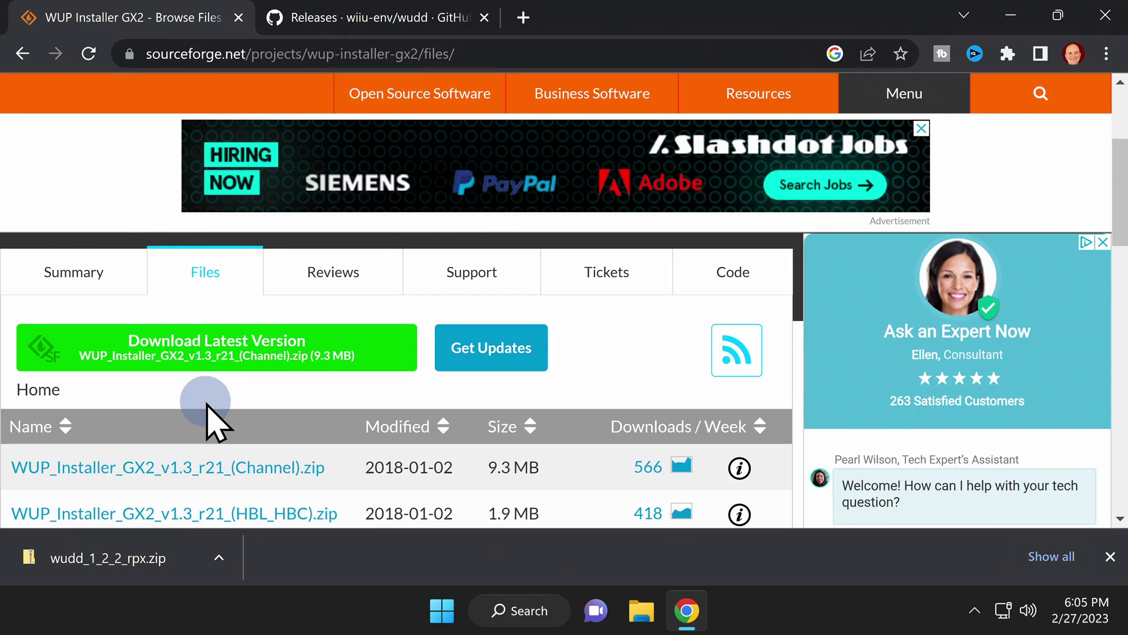
{"action": "scroll", "coordinate": [206, 418], "scroll_direction": "down", "scroll_amount": 2}
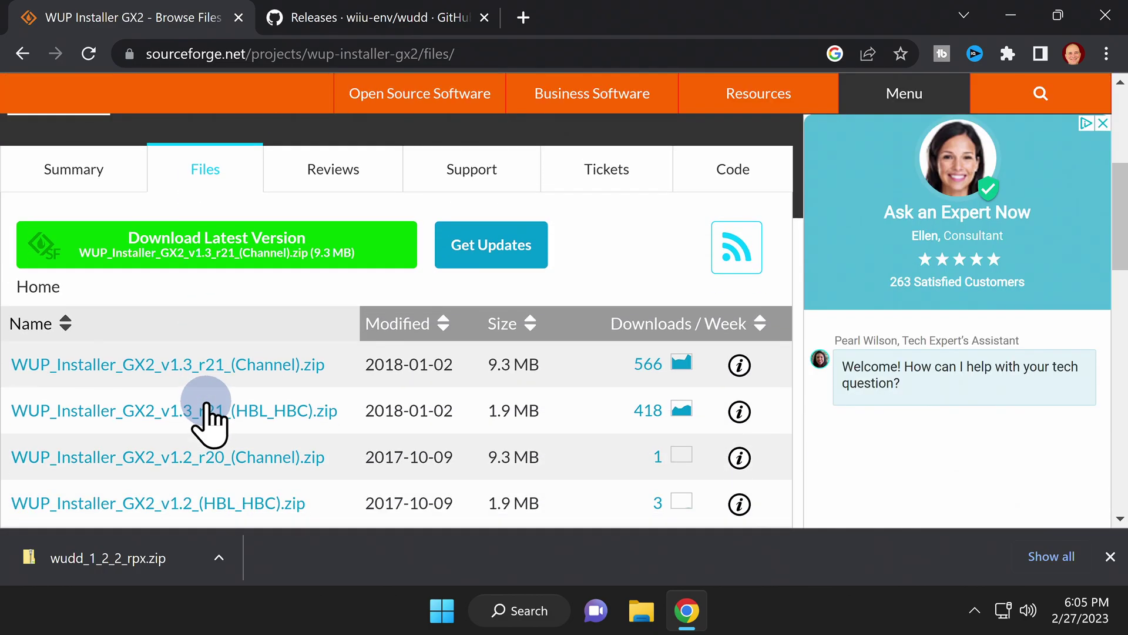
{"action": "left_click", "coordinate": [253, 412]}
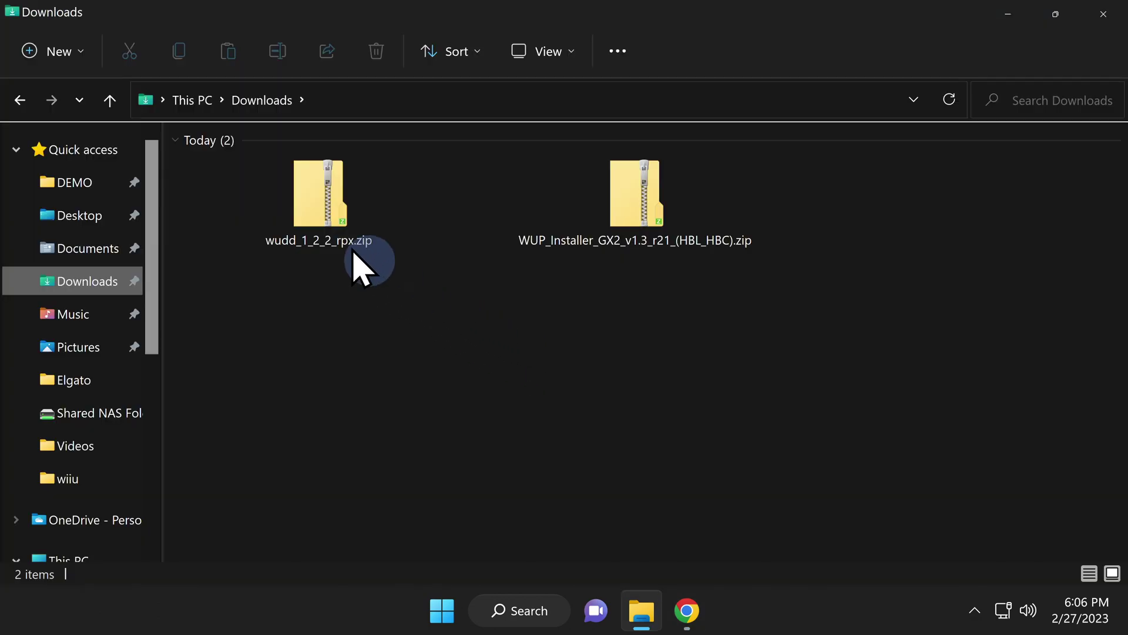
Extract wudd_1_2_2_rpx.zip into its own Downloads folder, then delete the zip.
{"action": "left_click", "coordinate": [323, 213]}
{"action": "right_click", "coordinate": [320, 204]}
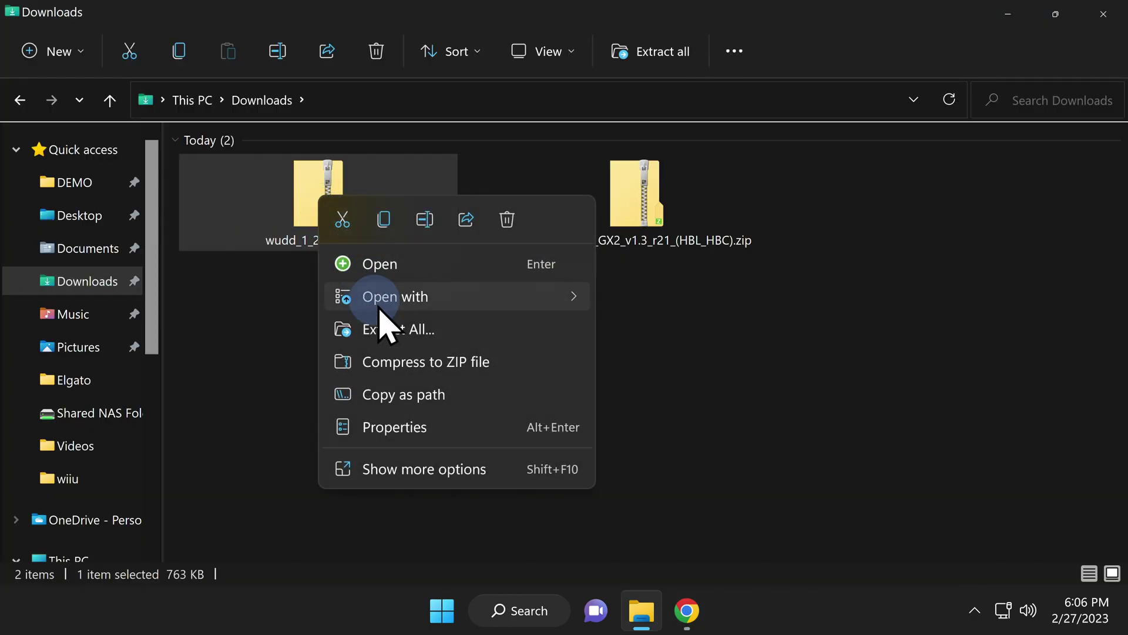
{"action": "left_click", "coordinate": [377, 329]}
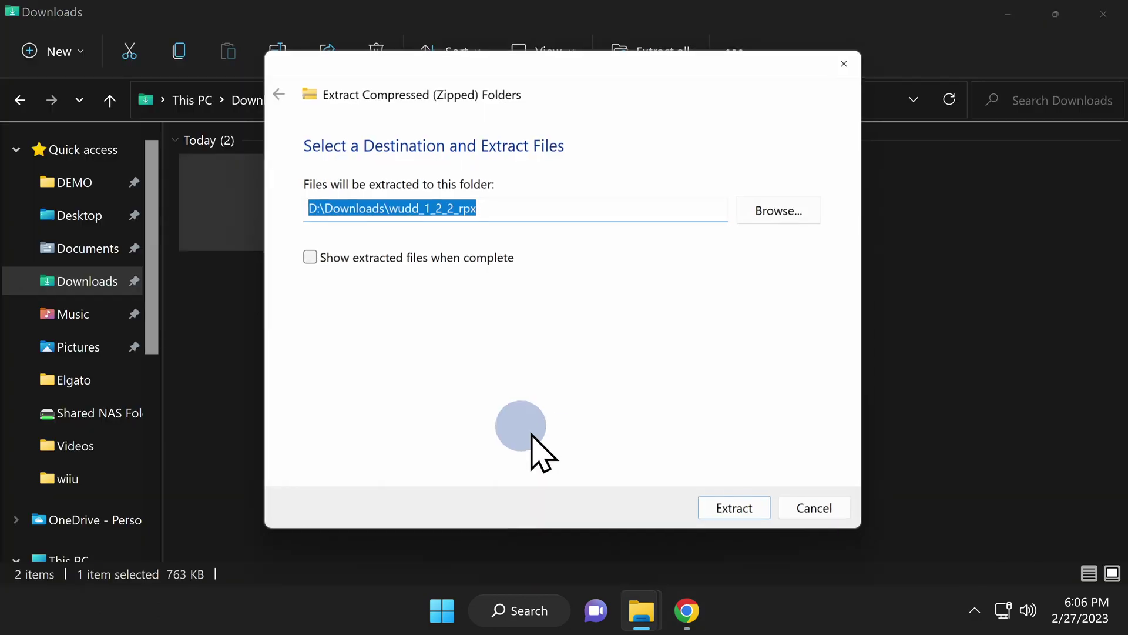
{"action": "left_click", "coordinate": [718, 509]}
{"action": "right_click", "coordinate": [319, 212]}
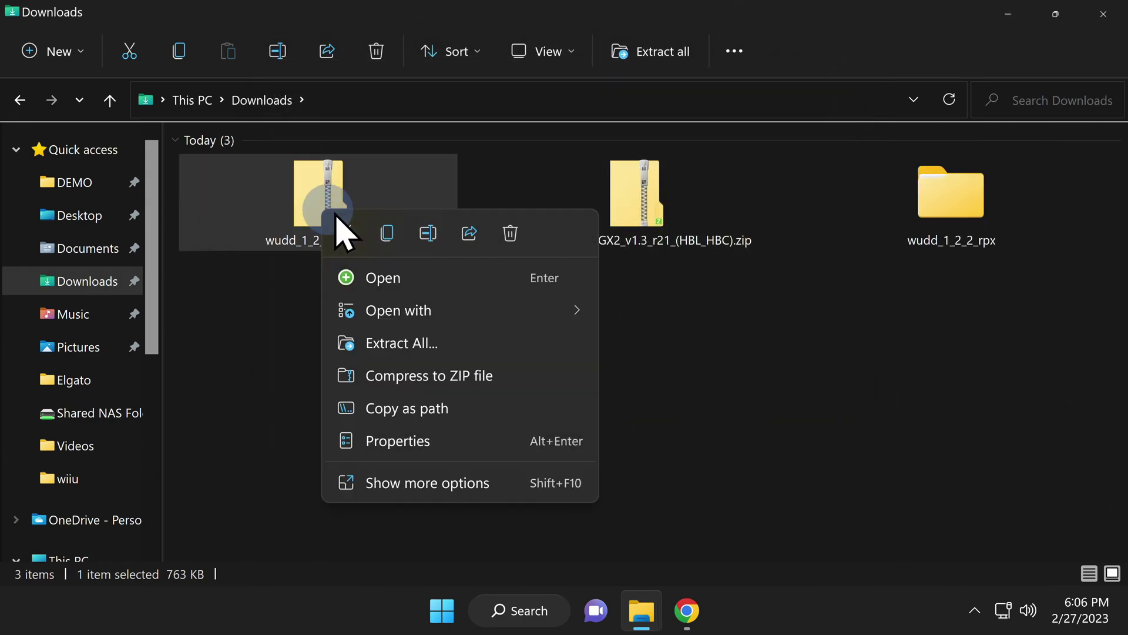
{"action": "left_click", "coordinate": [512, 231]}
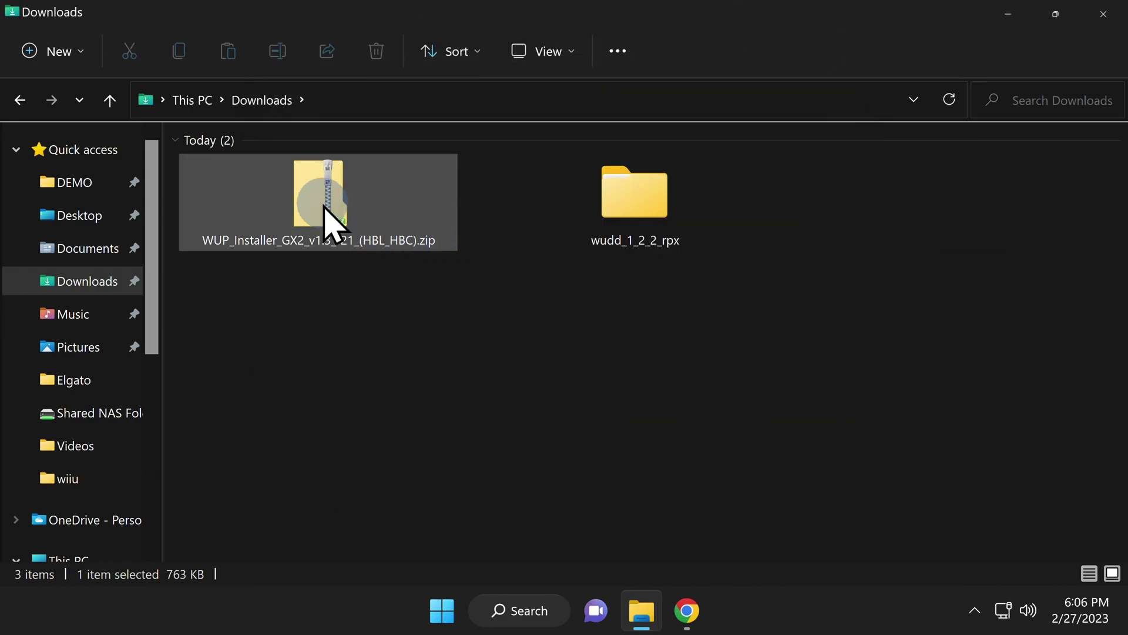
Extract WUP_Installer_GX2_v1.3_r21_(HBL_HBC).zip into Downloads, then delete the zip.
{"action": "right_click", "coordinate": [343, 230]}
{"action": "left_click", "coordinate": [394, 311]}
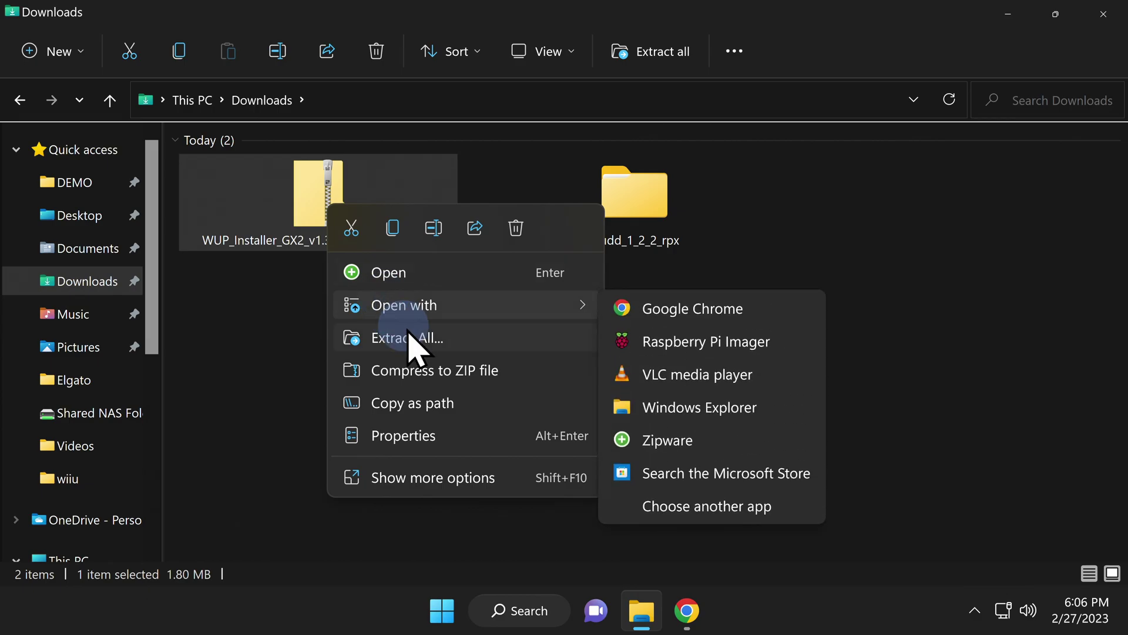
{"action": "left_click", "coordinate": [426, 349]}
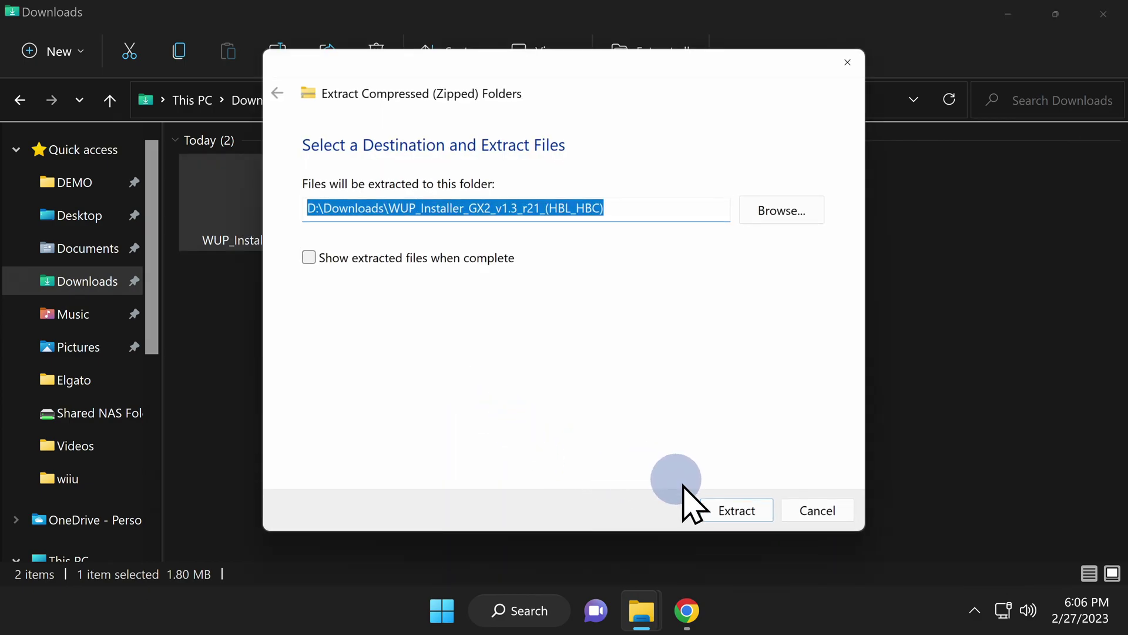
{"action": "left_click", "coordinate": [728, 512]}
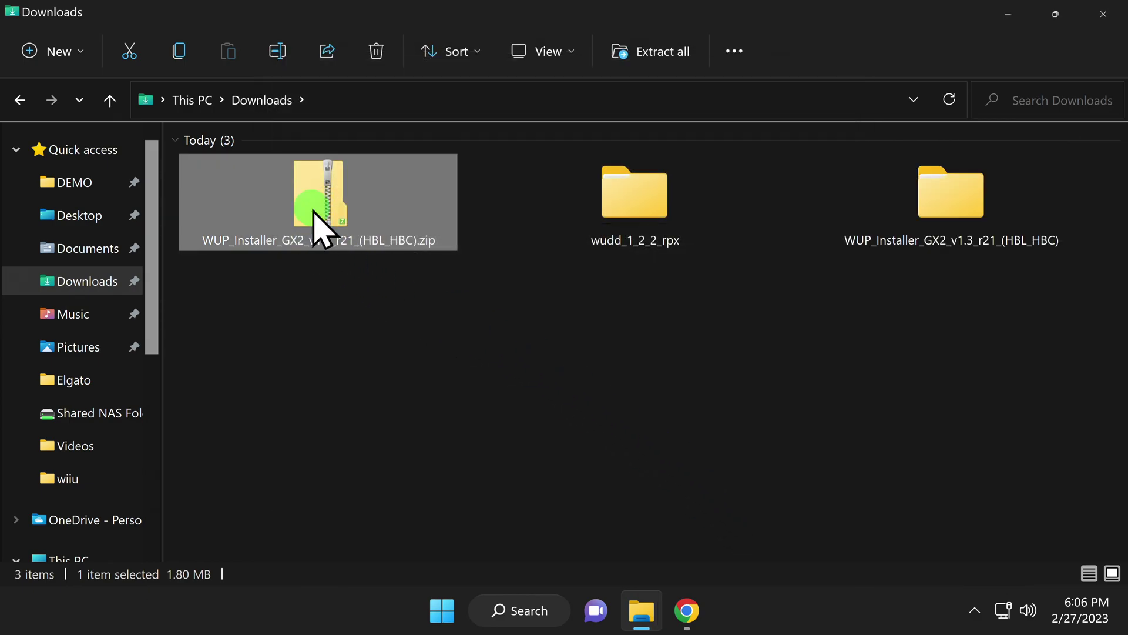
{"action": "right_click", "coordinate": [320, 222]}
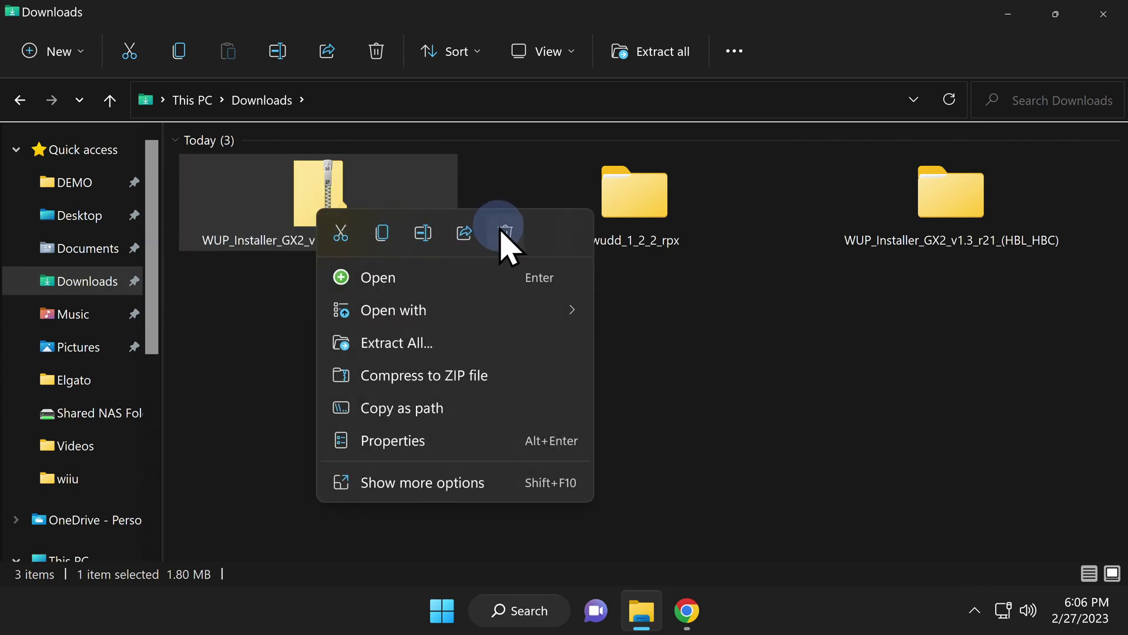
{"action": "left_click", "coordinate": [504, 234]}
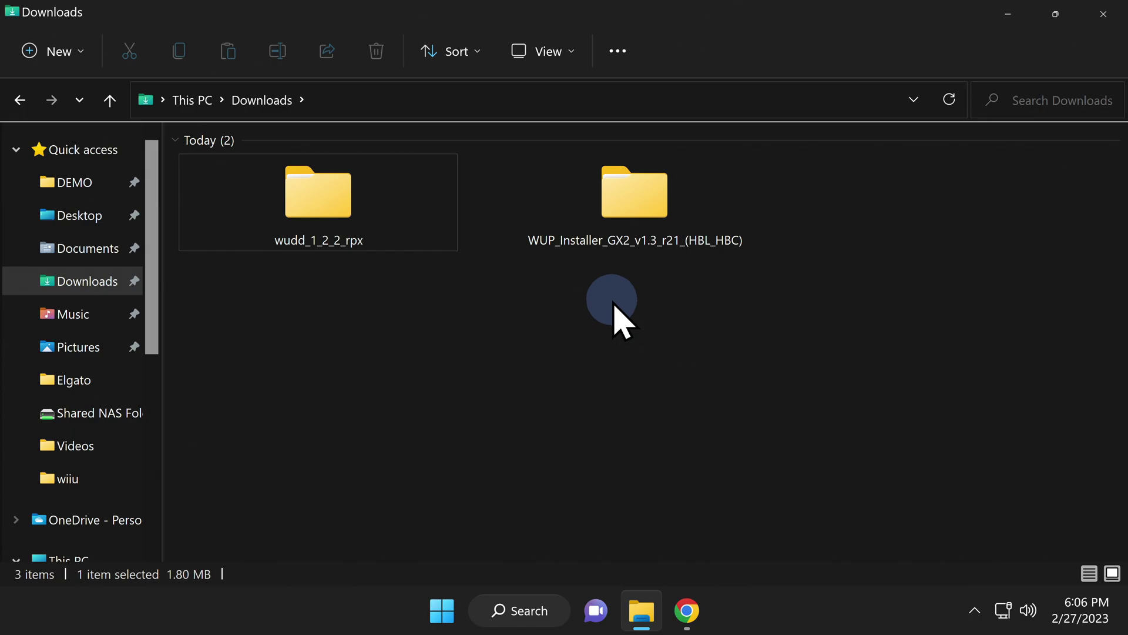
Snap Downloads to the left half and the SUBSCRIBE (F:) window to the right half.
{"action": "left_click_drag", "start_coordinate": [556, 27], "coordinate": [6, 176]}
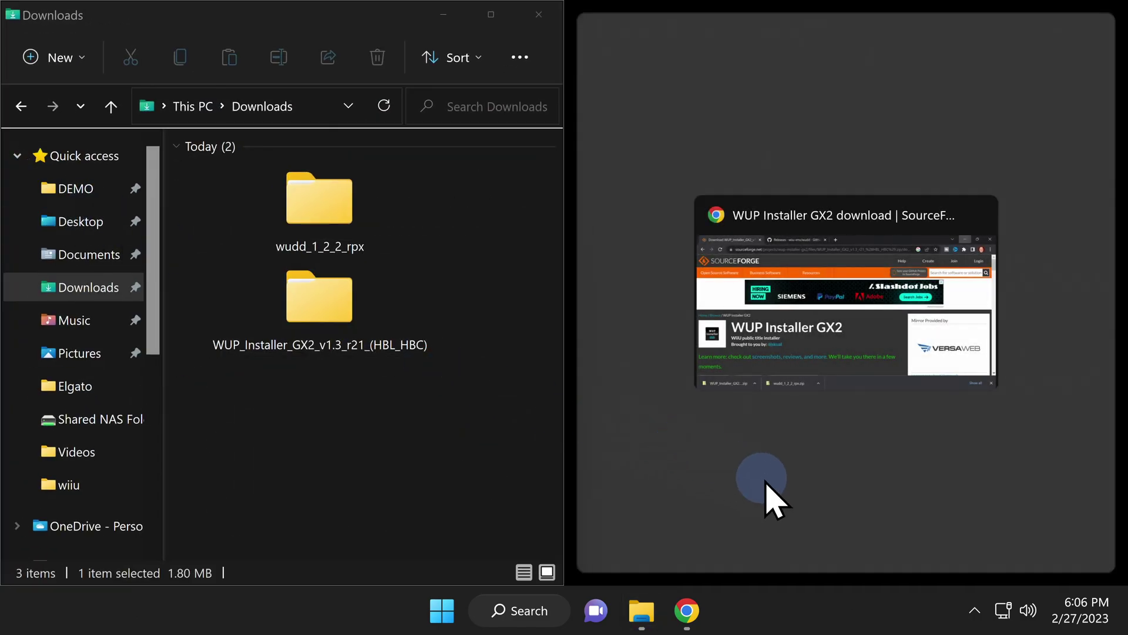
{"action": "left_click", "coordinate": [775, 501]}
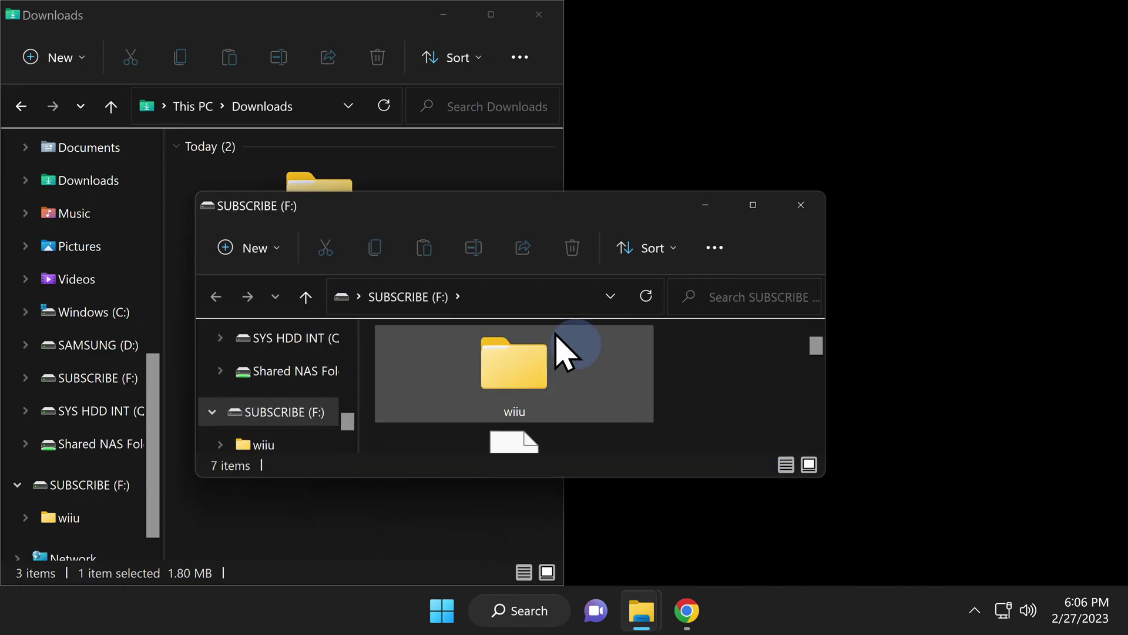
{"action": "left_click_drag", "start_coordinate": [456, 207], "coordinate": [1125, 243]}
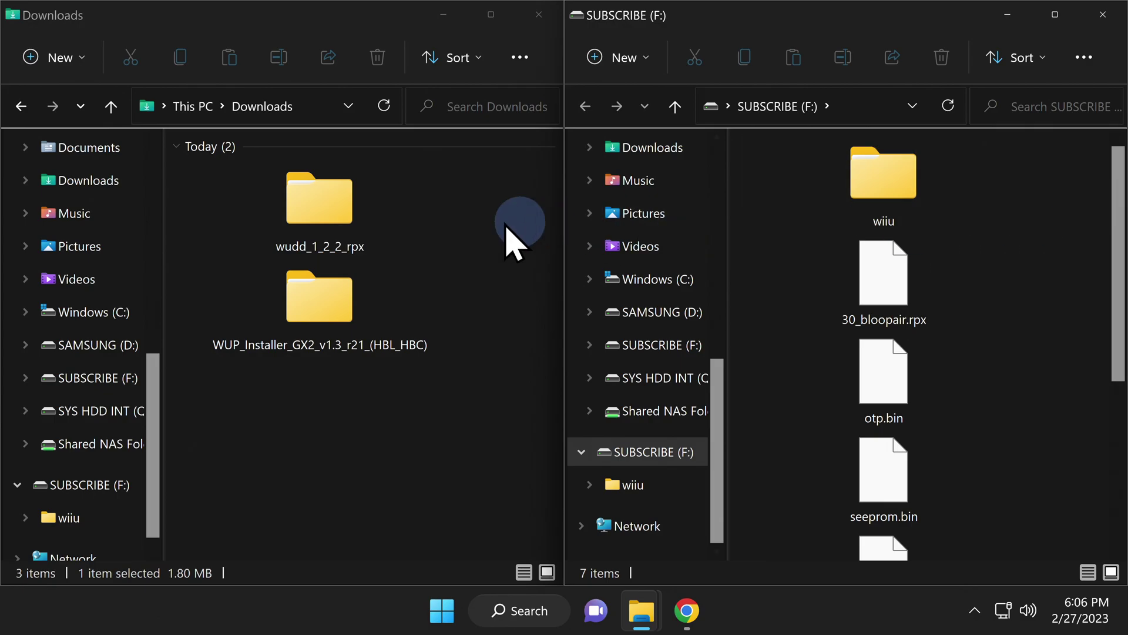
Copy the wiiu folders from wudd_1_2_2_rpx and WUP_Installer_GX2_v1.3_r21_(HBL_HBC) onto SUBSCRIBE (F:).
{"action": "double_click", "coordinate": [320, 201]}
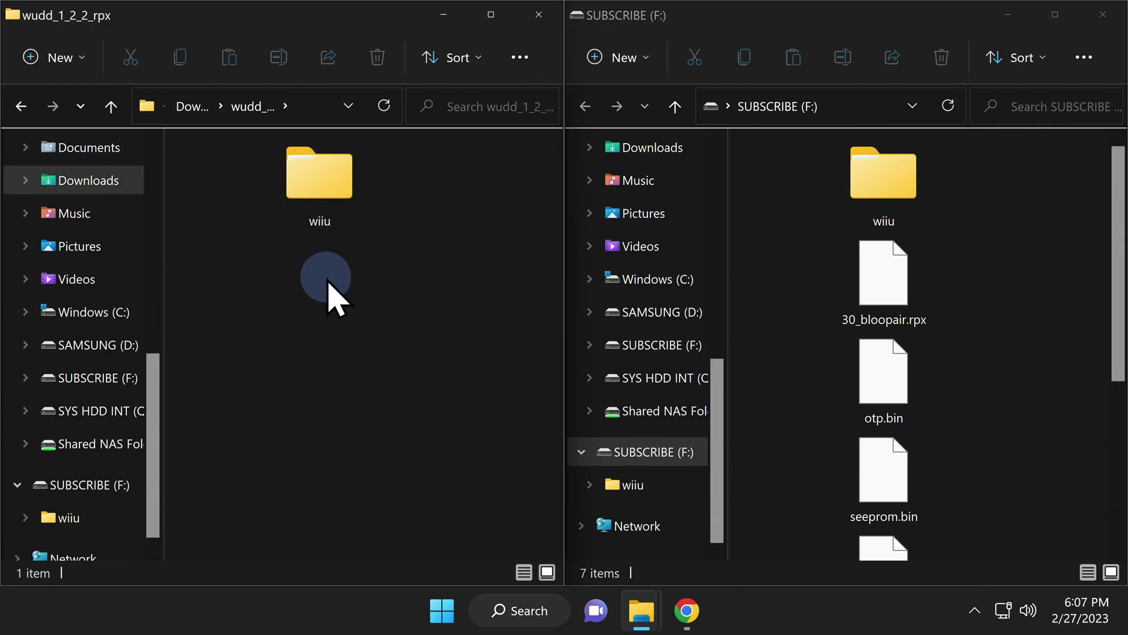
{"action": "left_click_drag", "start_coordinate": [325, 188], "coordinate": [1006, 337]}
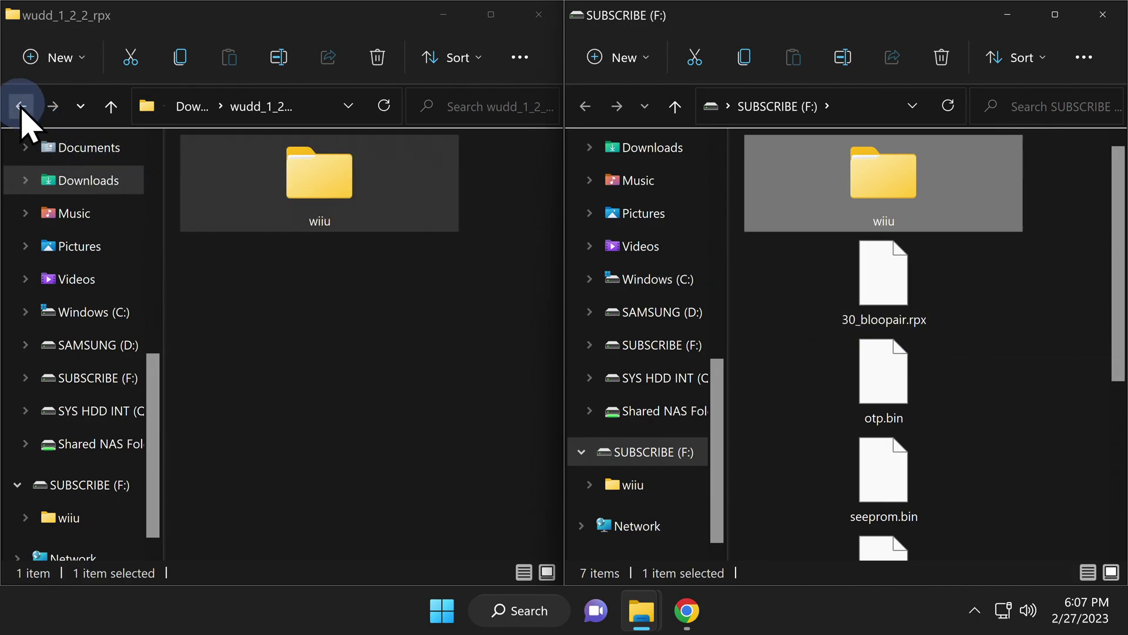
{"action": "left_click", "coordinate": [21, 107]}
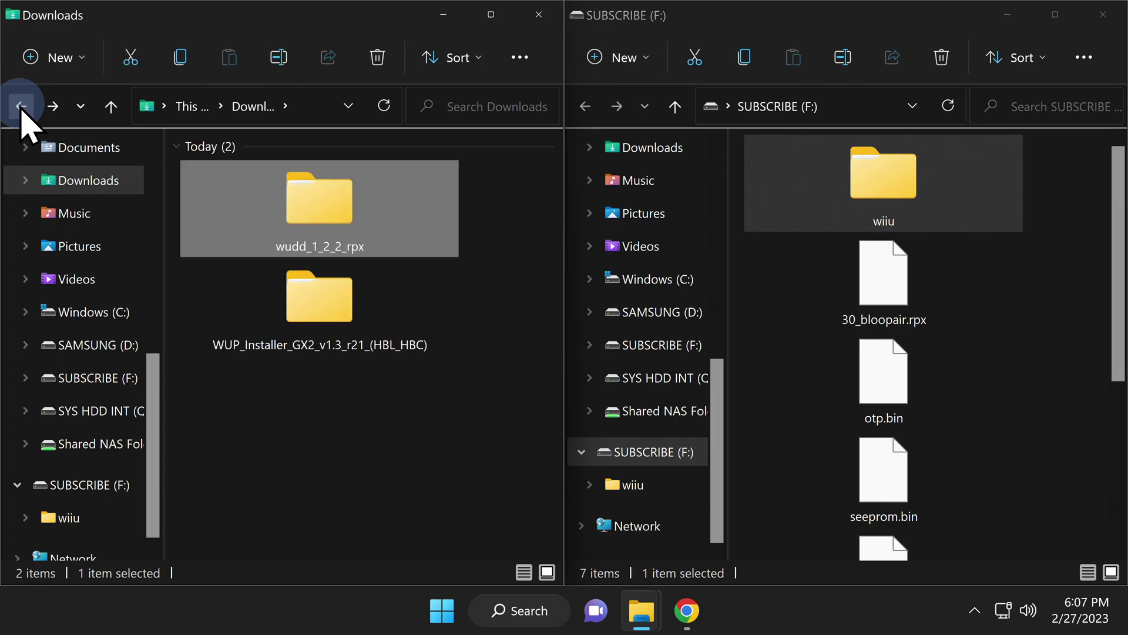
{"action": "double_click", "coordinate": [325, 313]}
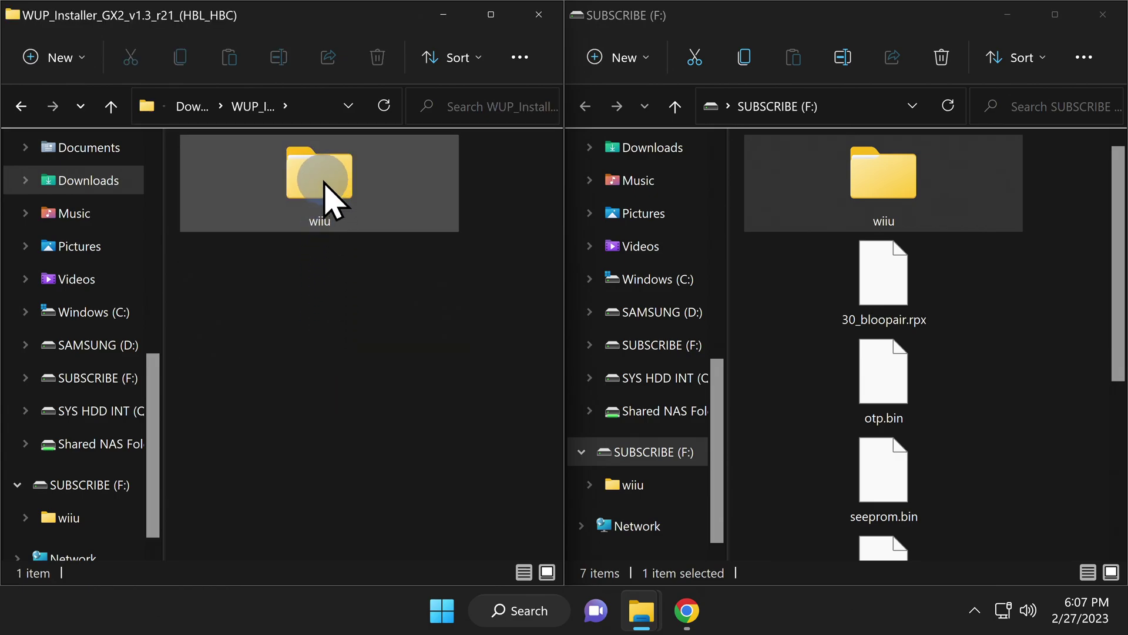
{"action": "left_click_drag", "start_coordinate": [324, 183], "coordinate": [1002, 418]}
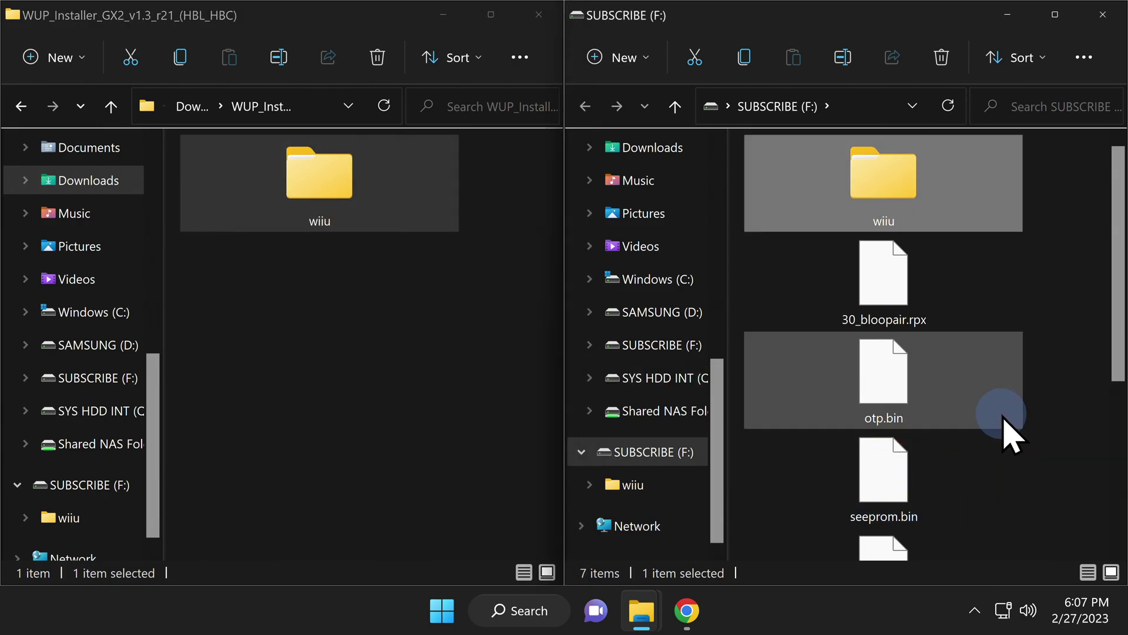
Close the SUBSCRIBE (F:) window and format the Wii U's USB drive, confirming the erase.
{"action": "left_click", "coordinate": [1102, 15]}
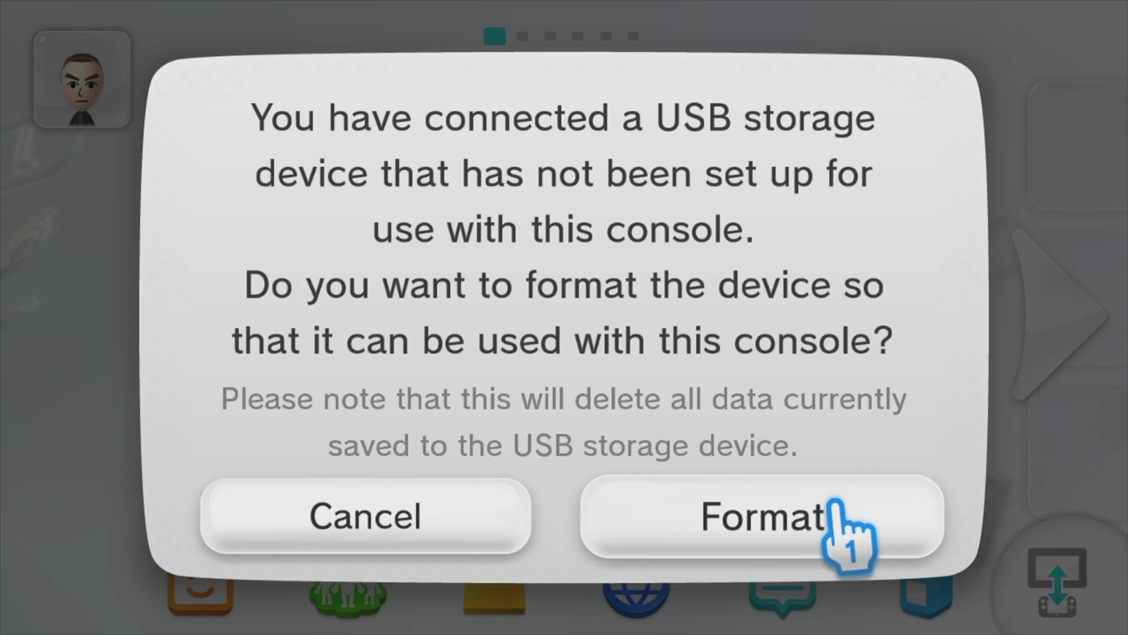
{"action": "left_click", "coordinate": [781, 522]}
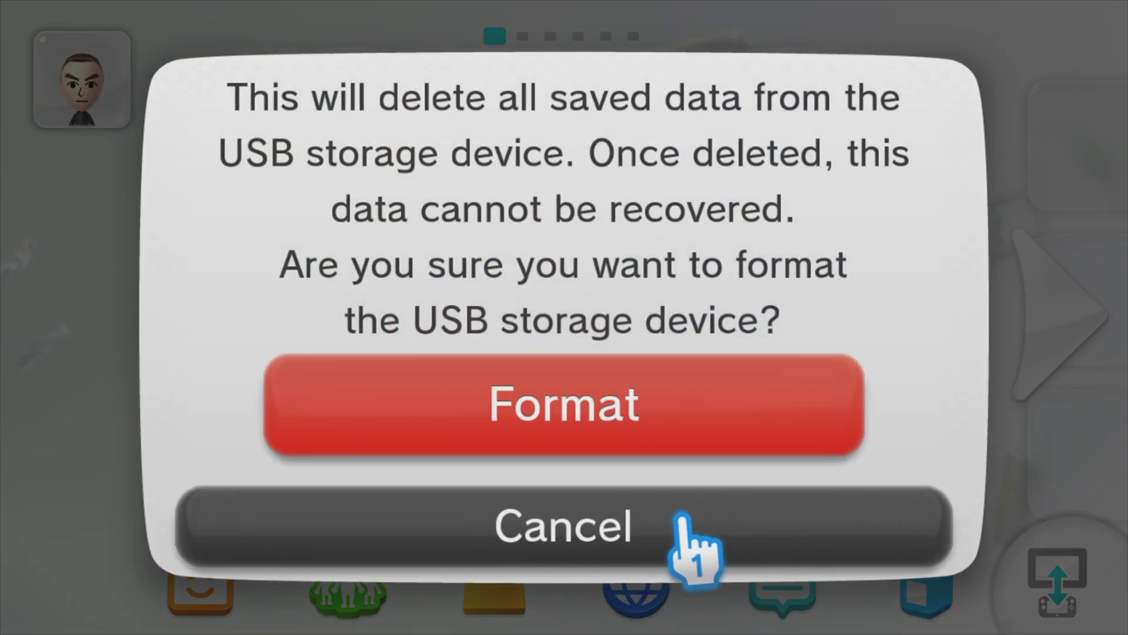
{"action": "left_click", "coordinate": [640, 435]}
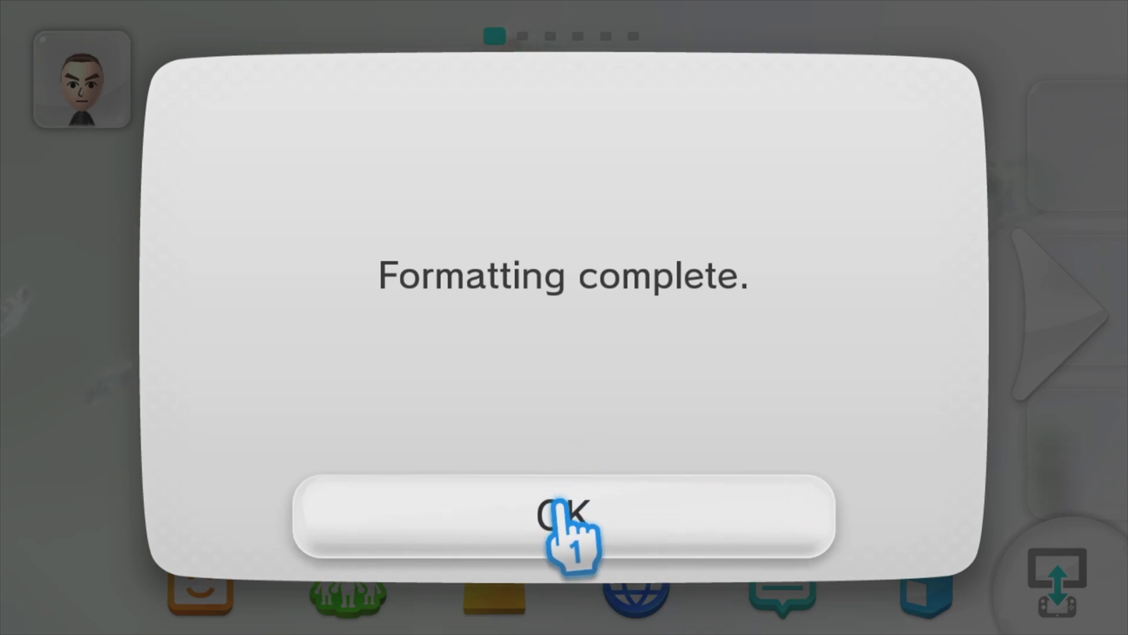
{"action": "left_click", "coordinate": [559, 505]}
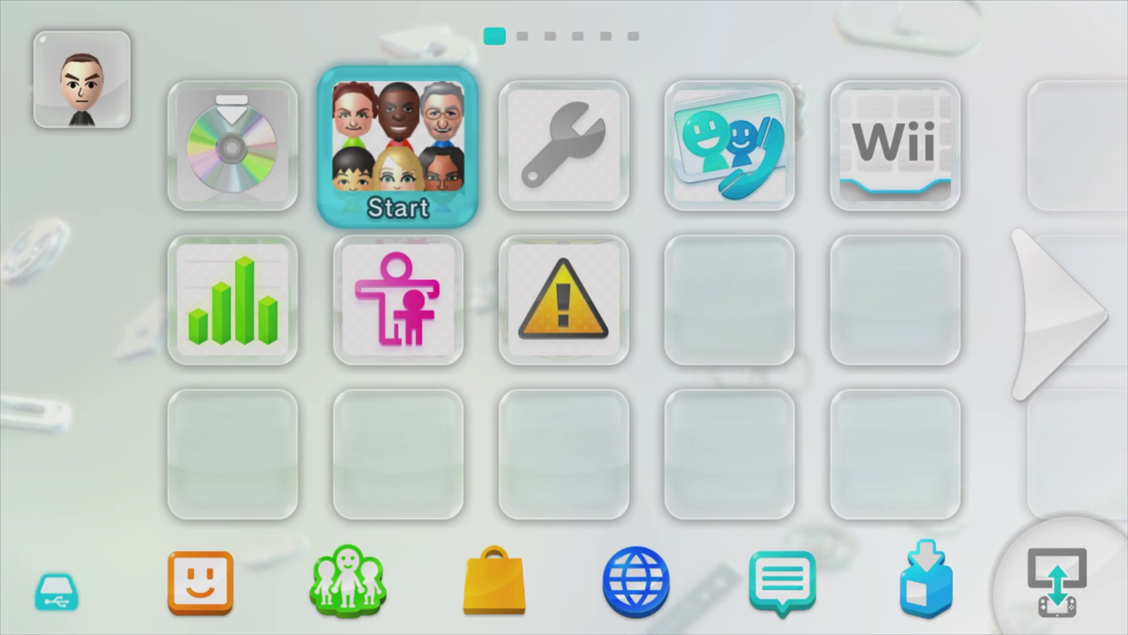
Start Homebrew Launcher via Mii Maker and move to its second page of apps.
{"action": "left_click", "coordinate": [389, 145]}
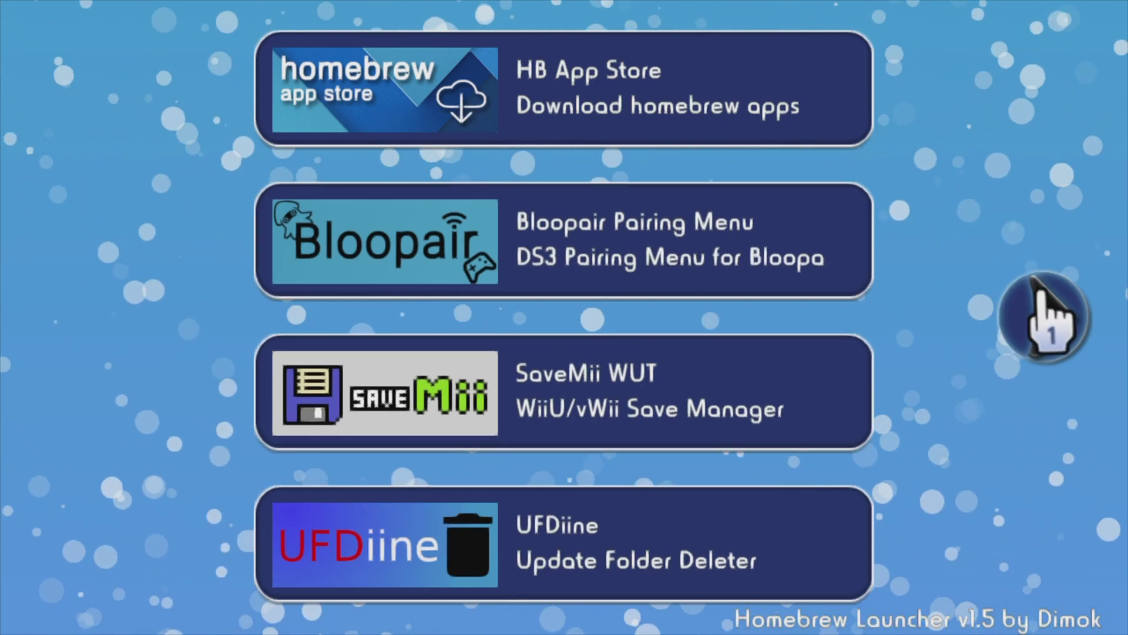
{"action": "left_click", "coordinate": [1052, 311]}
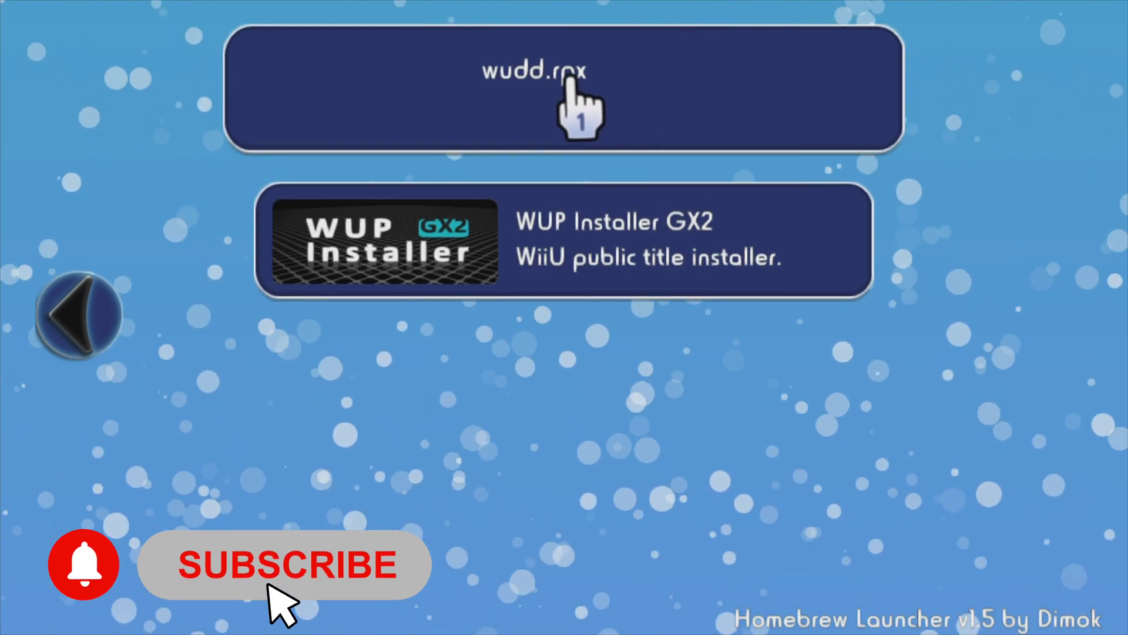
Open the wudd.rpx app details and load WUDD v1.2.2.
{"action": "left_click", "coordinate": [574, 112]}
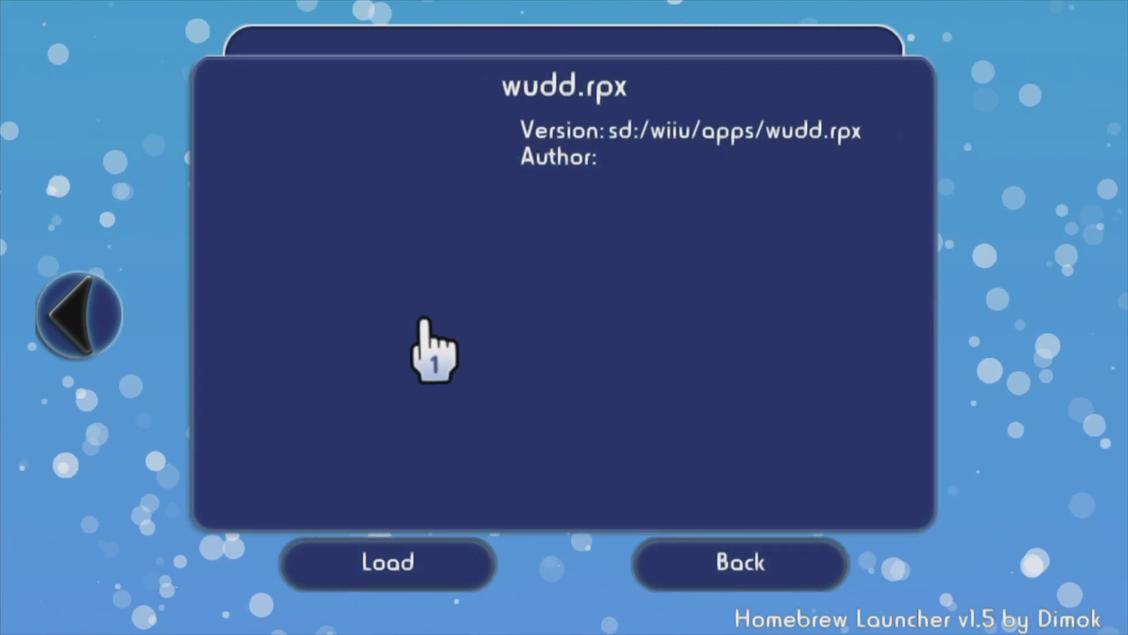
{"action": "left_click", "coordinate": [385, 558]}
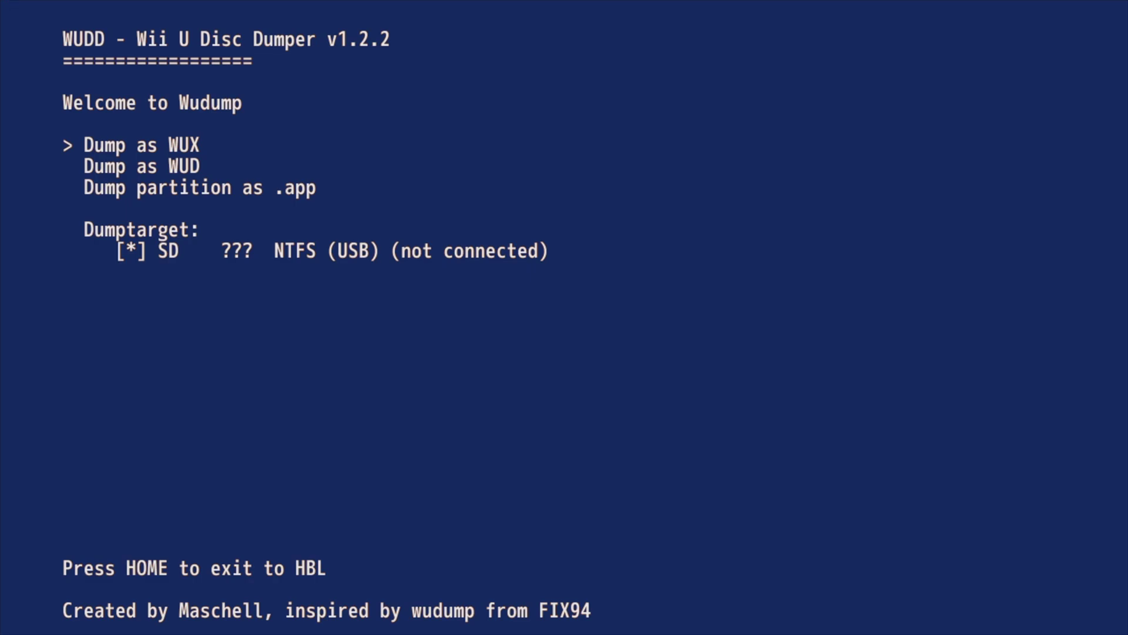
Confirm Dumptarget is SD, then choose 'Dump partition as .app' to list partitions.
{"action": "key", "text": "Down"}
{"action": "key", "text": "Down"}
{"action": "key", "text": "Down"}
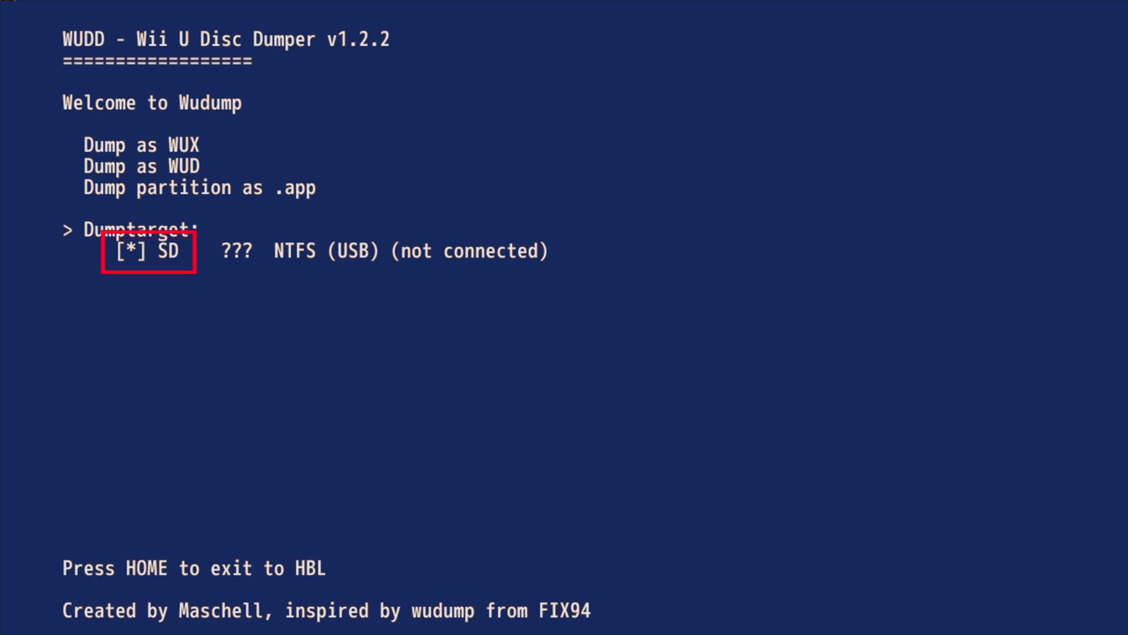
{"action": "key", "text": "Up"}
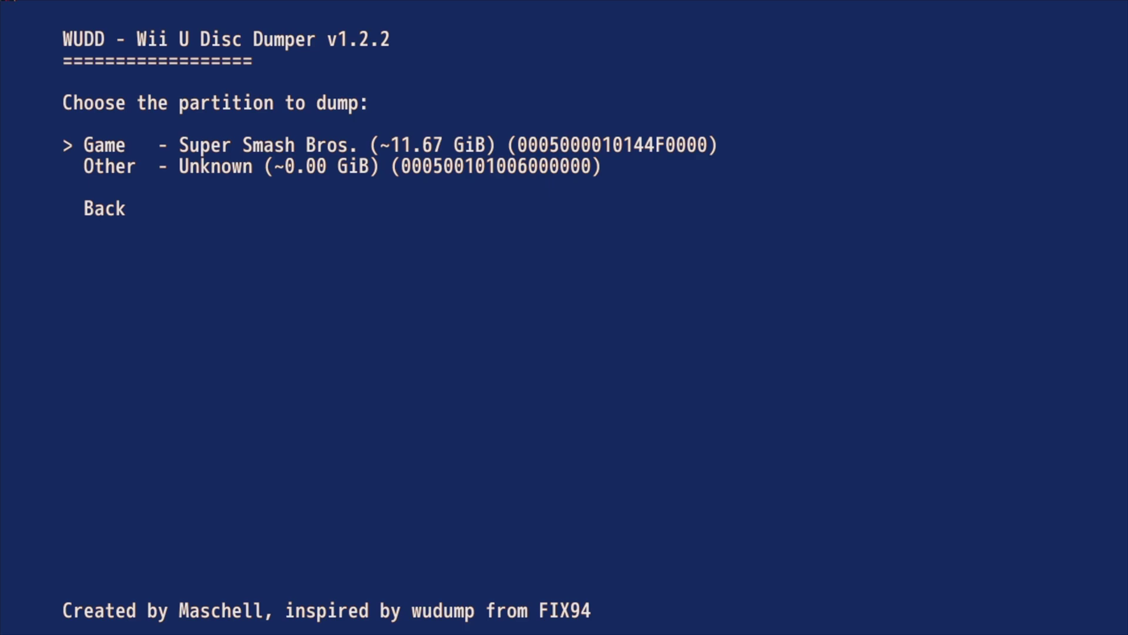
Dump the ~11.67 GiB Super Smash Bros. Game partition to SD and return to the menu.
{"action": "key", "text": "Return"}
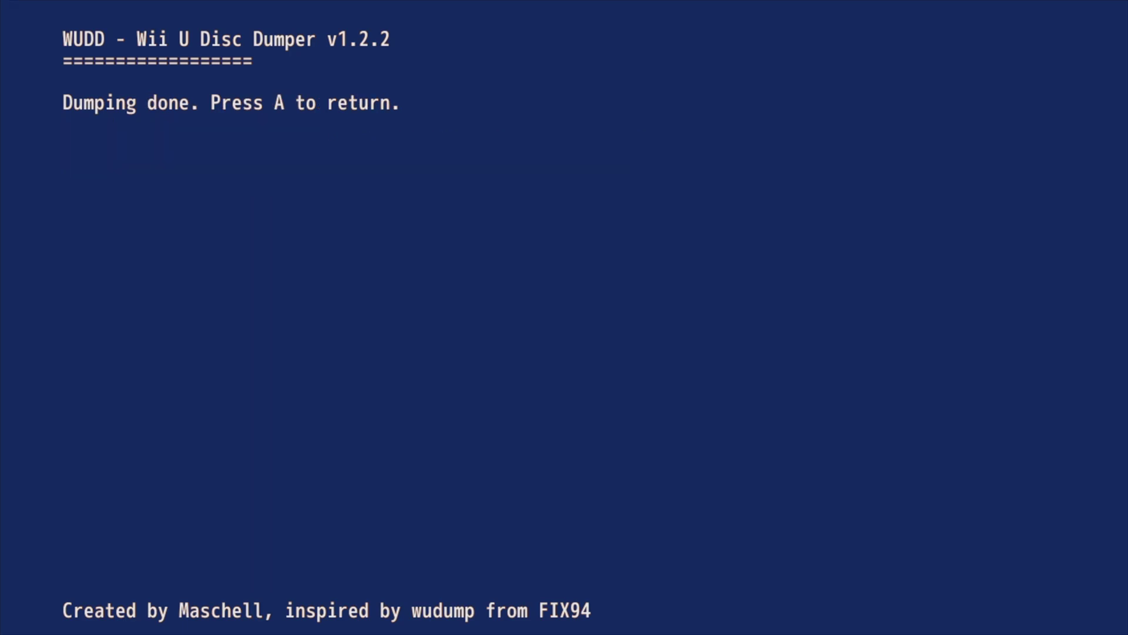
{"action": "key", "text": "a"}
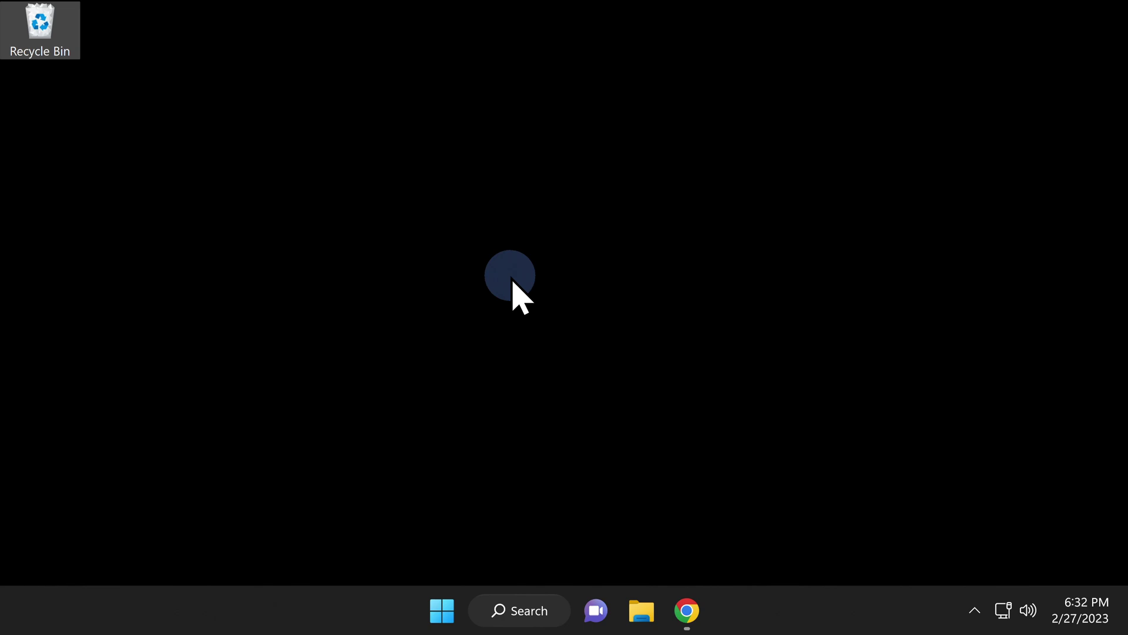
Maximize the SUBSCRIBE (F:) window and add a folder named 'install' beside wiiu and wudump.
{"action": "left_click", "coordinate": [513, 281]}
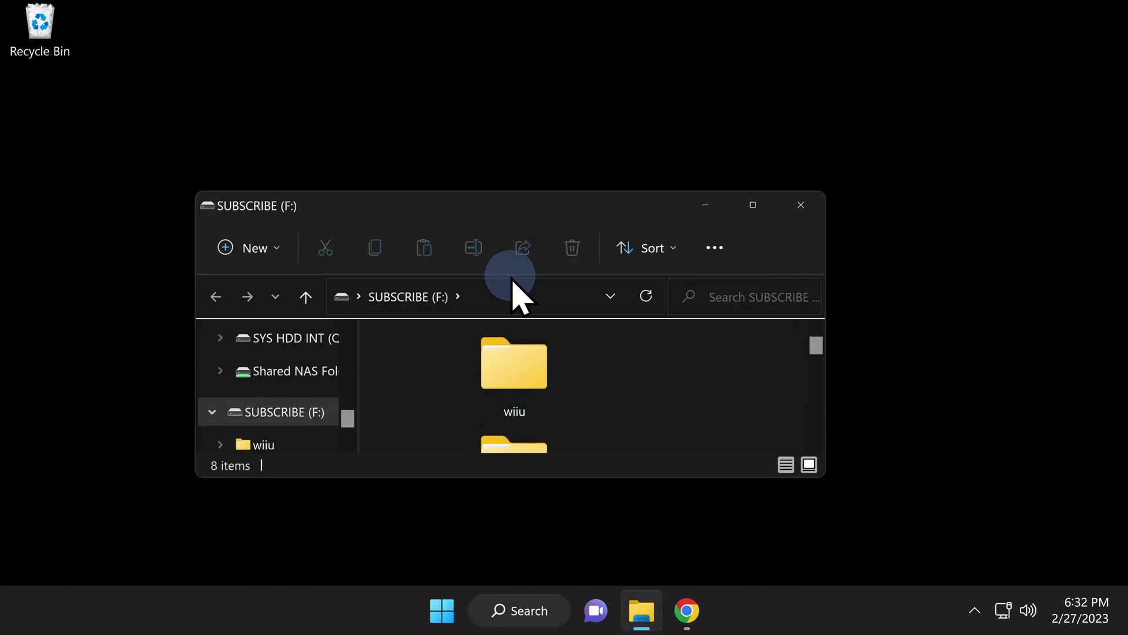
{"action": "left_click", "coordinate": [751, 206]}
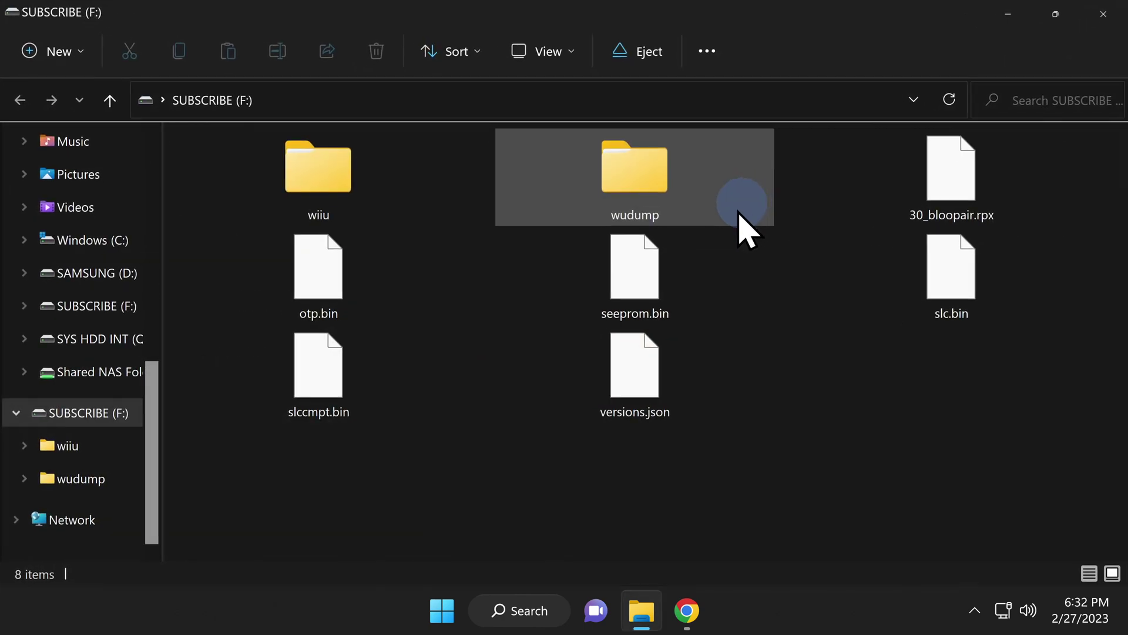
{"action": "right_click", "coordinate": [523, 517]}
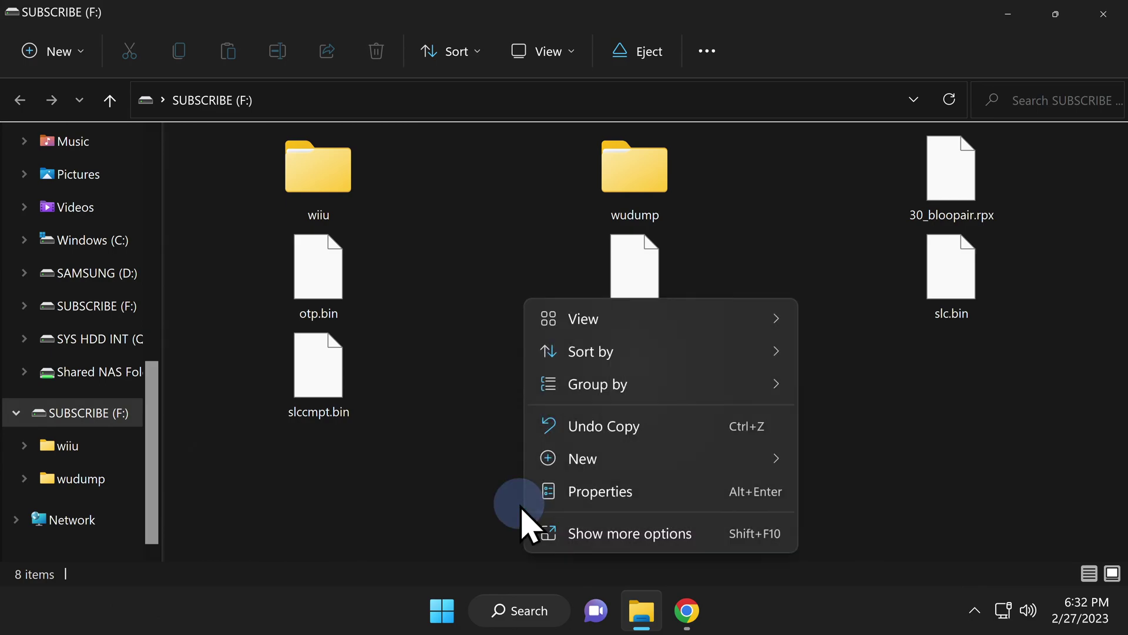
{"action": "mouse_move", "coordinate": [594, 467]}
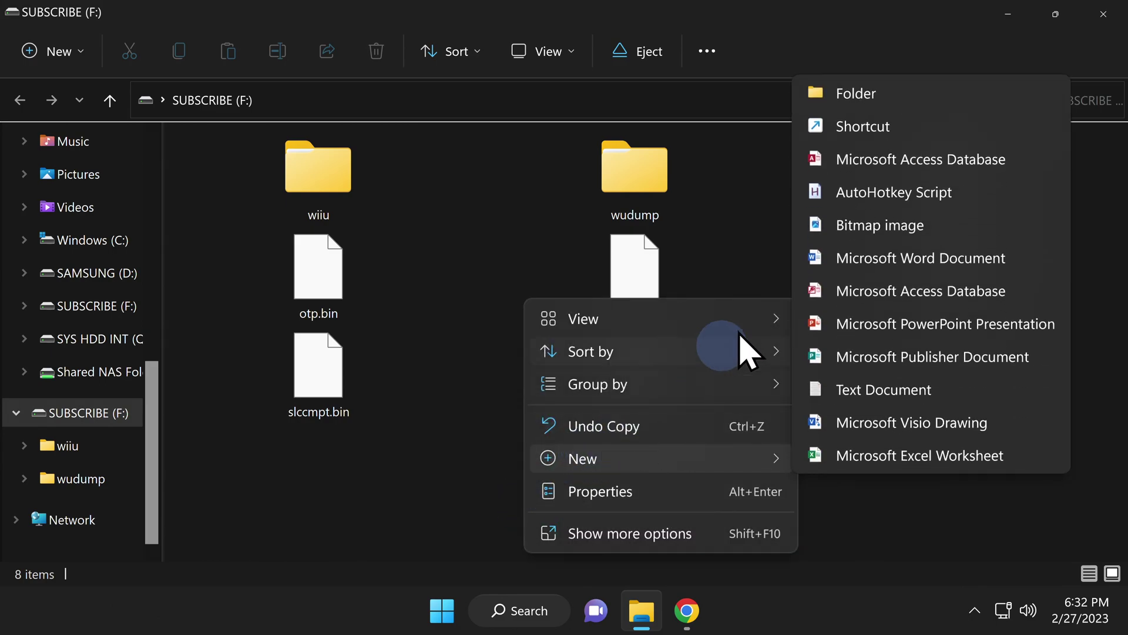
{"action": "left_click", "coordinate": [878, 100]}
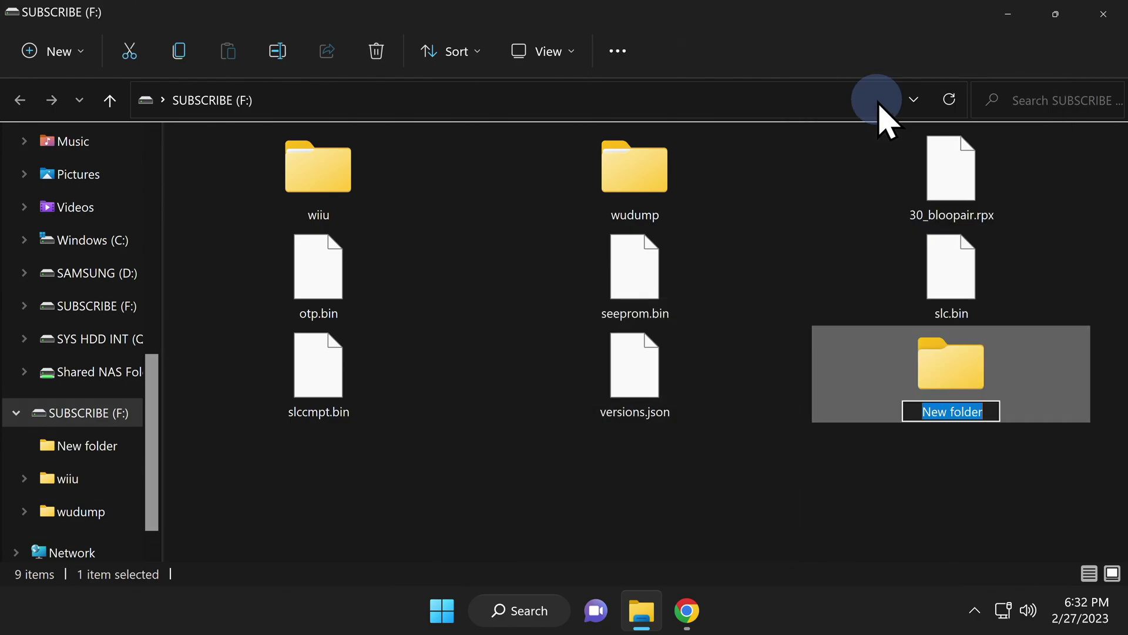
{"action": "type", "text": "install"}
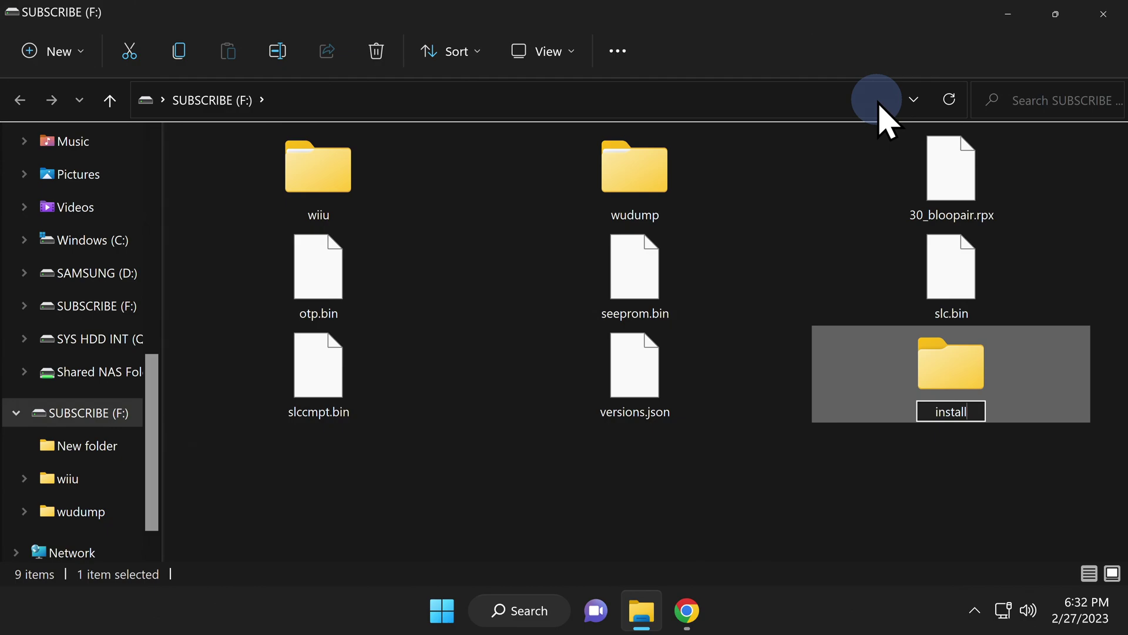
{"action": "key", "text": "Return"}
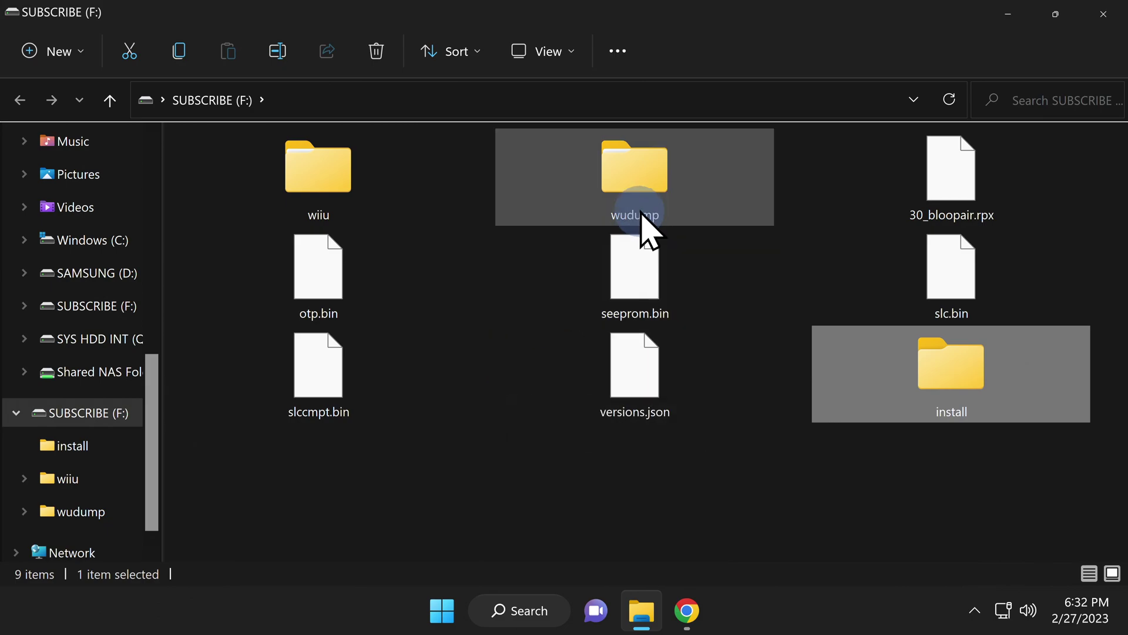
{"action": "double_click", "coordinate": [644, 172]}
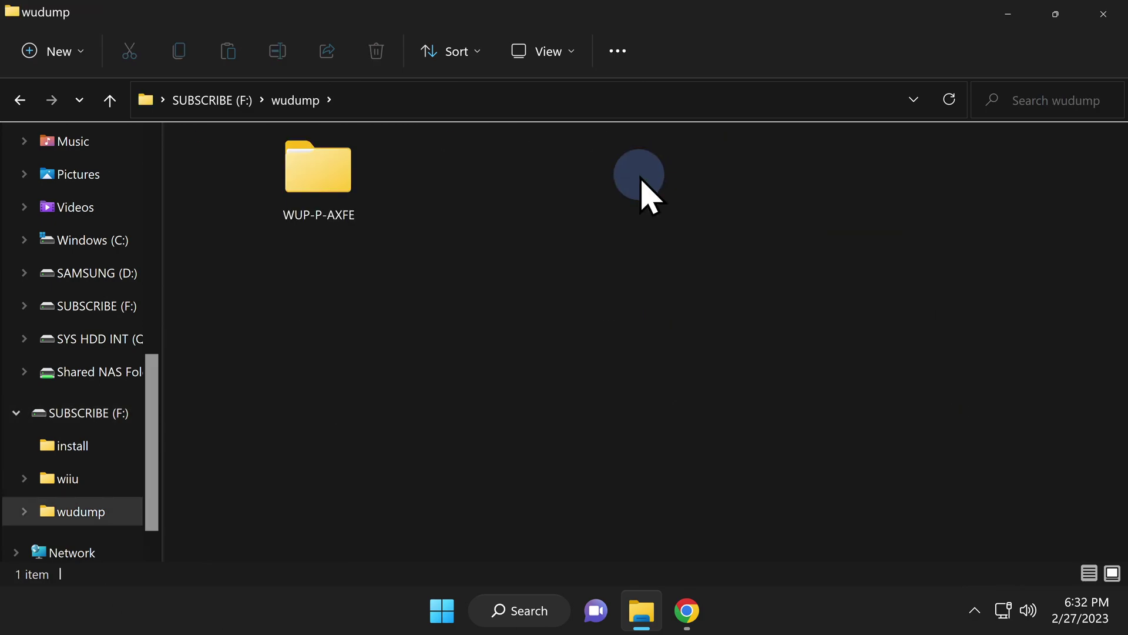
{"action": "left_click", "coordinate": [322, 168]}
{"action": "double_click", "coordinate": [325, 172]}
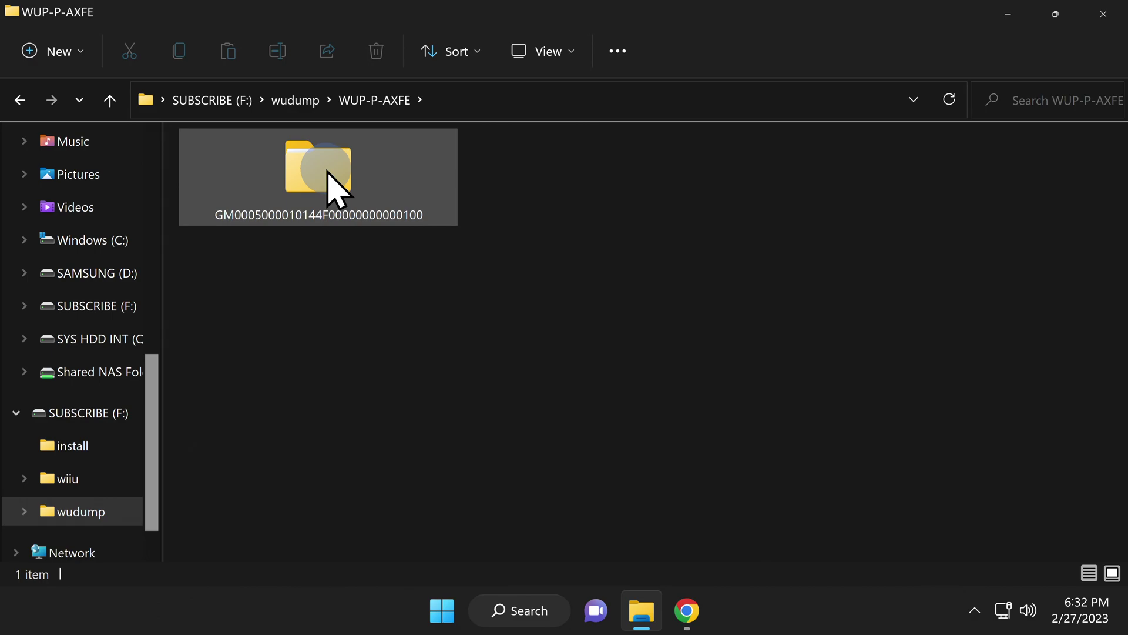
{"action": "right_click", "coordinate": [329, 179]}
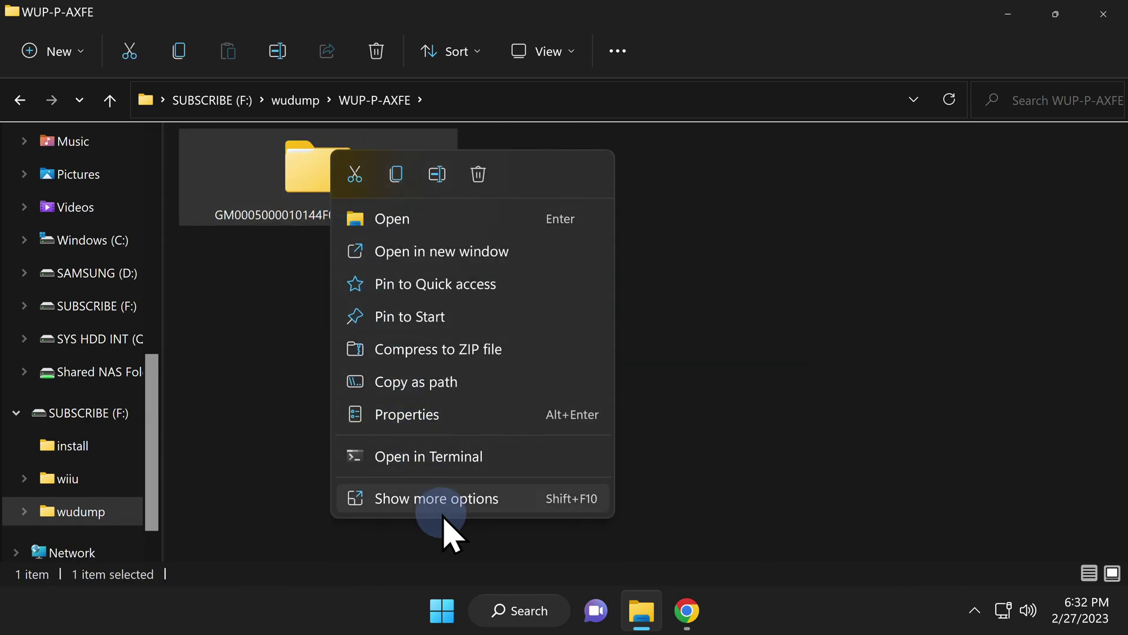
{"action": "left_click", "coordinate": [448, 501]}
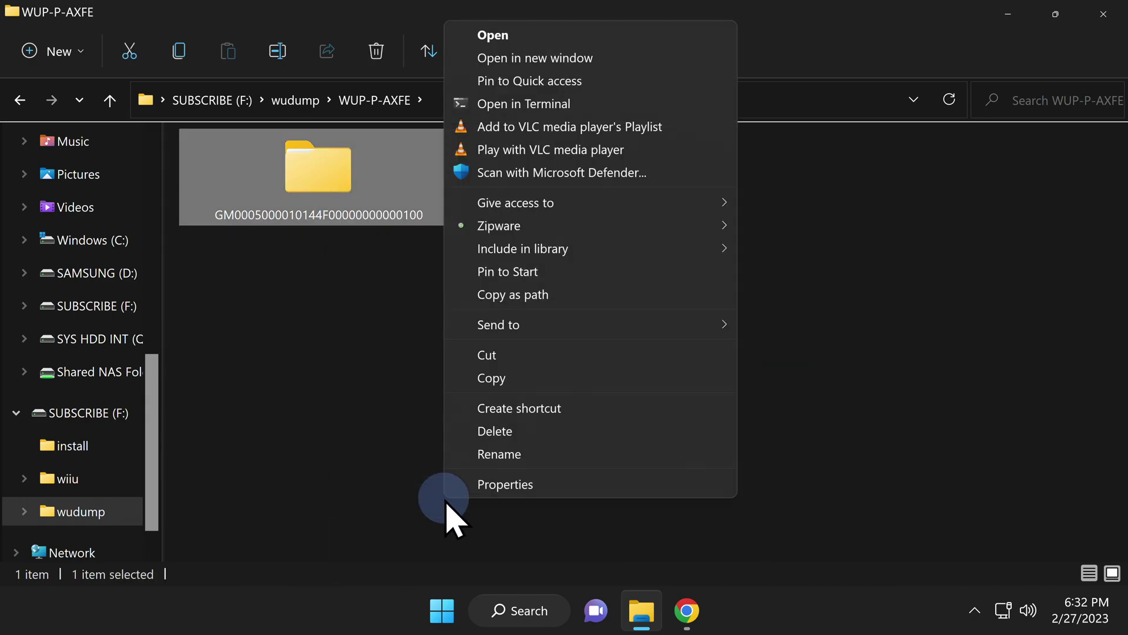
{"action": "left_click", "coordinate": [500, 355]}
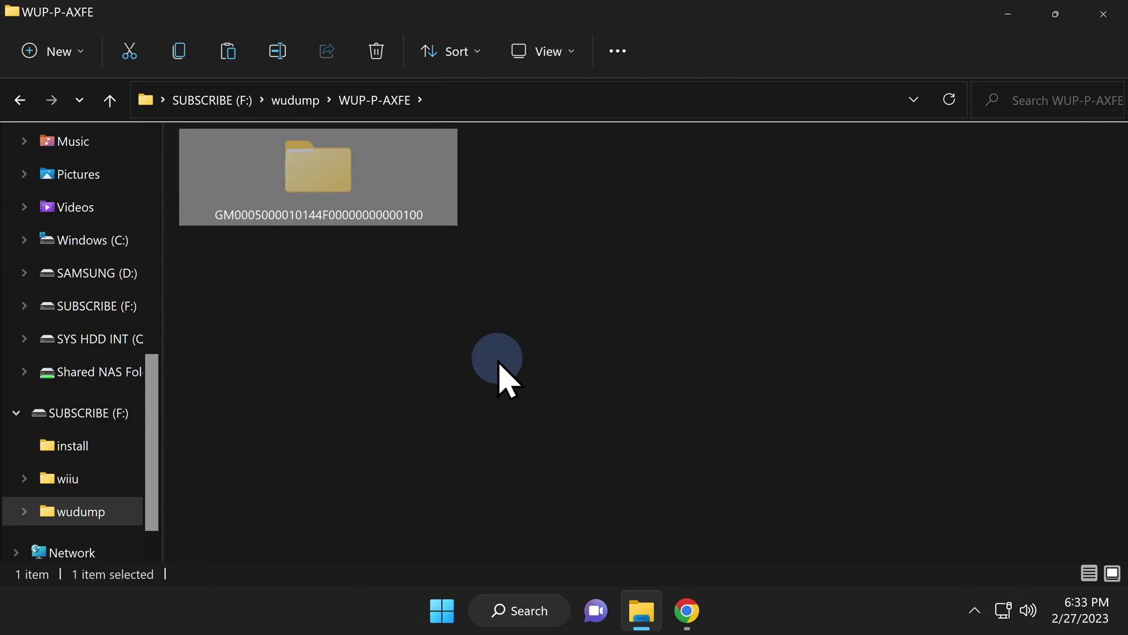
{"action": "left_click", "coordinate": [27, 97]}
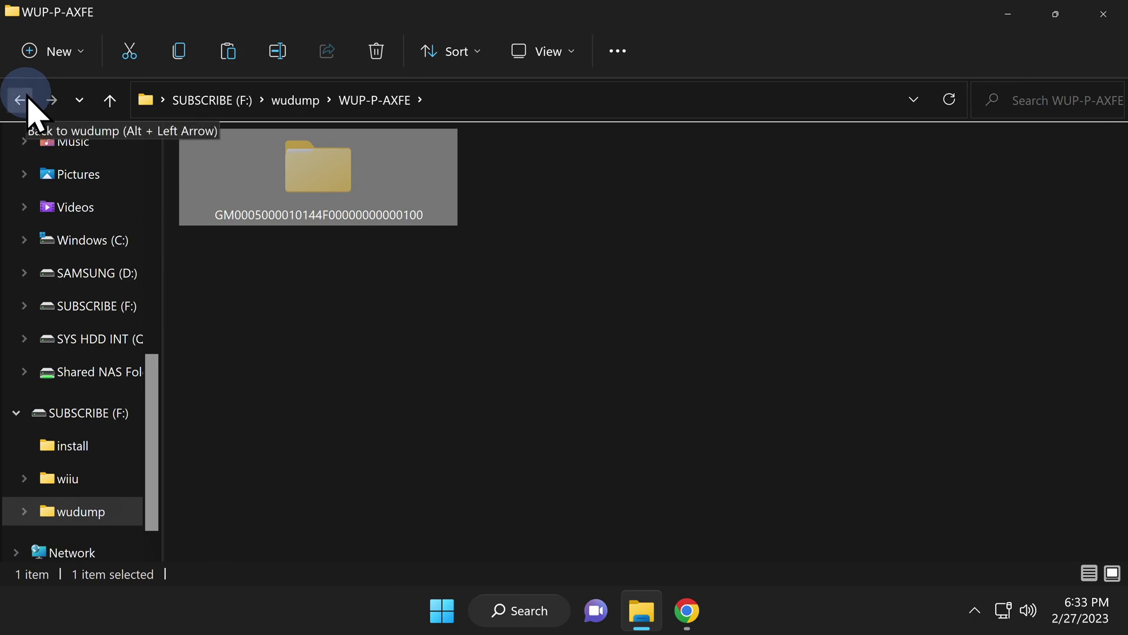
{"action": "left_click", "coordinate": [20, 100]}
{"action": "left_click", "coordinate": [20, 100]}
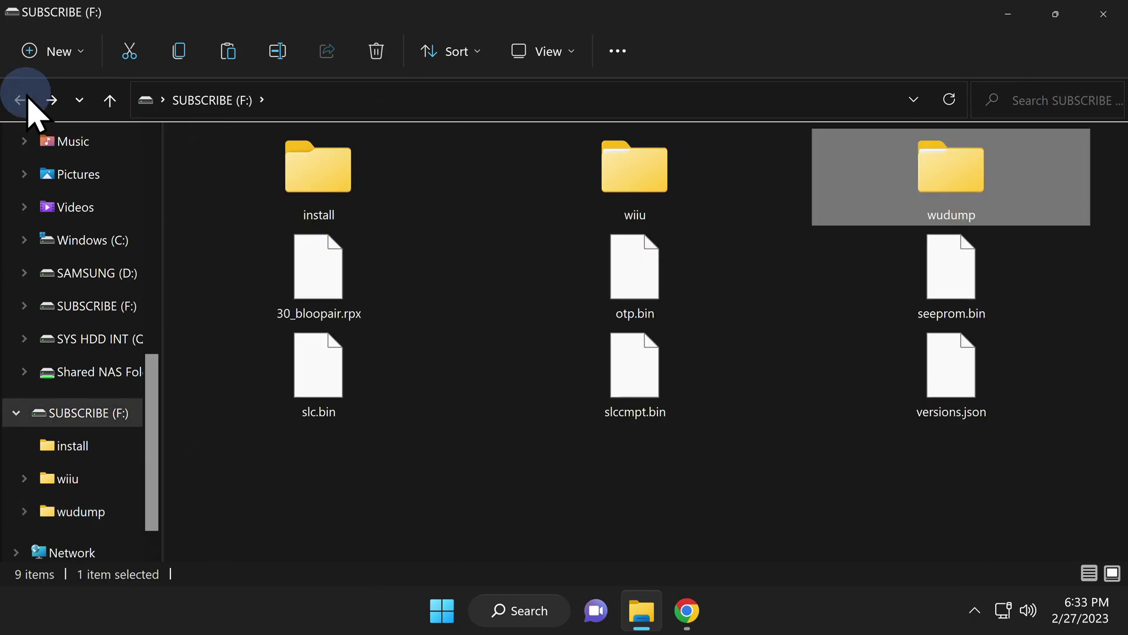
{"action": "double_click", "coordinate": [324, 167]}
{"action": "right_click", "coordinate": [330, 216]}
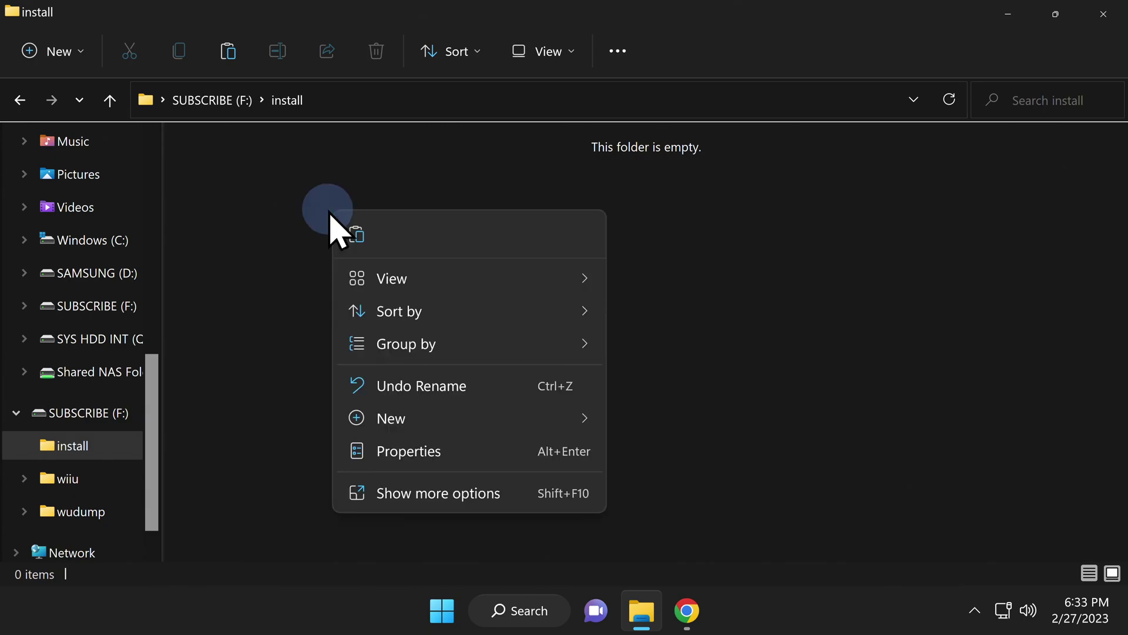
{"action": "left_click", "coordinate": [355, 235]}
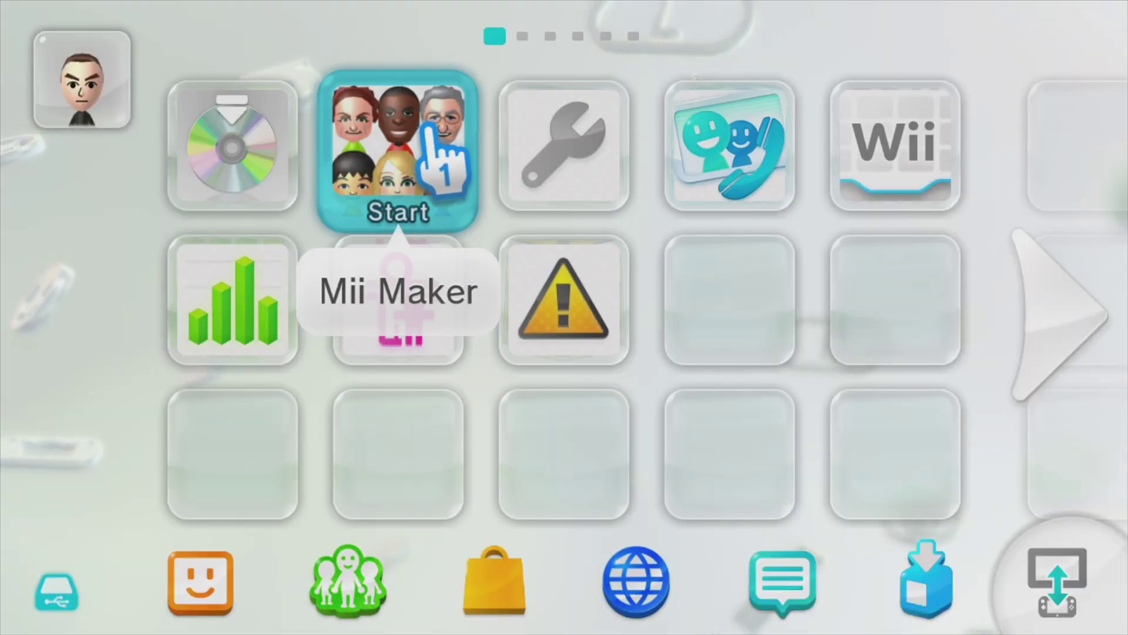
Enter Homebrew Launcher through Mii Maker and load WUP Installer GX2 from the next page.
{"action": "left_click", "coordinate": [368, 170]}
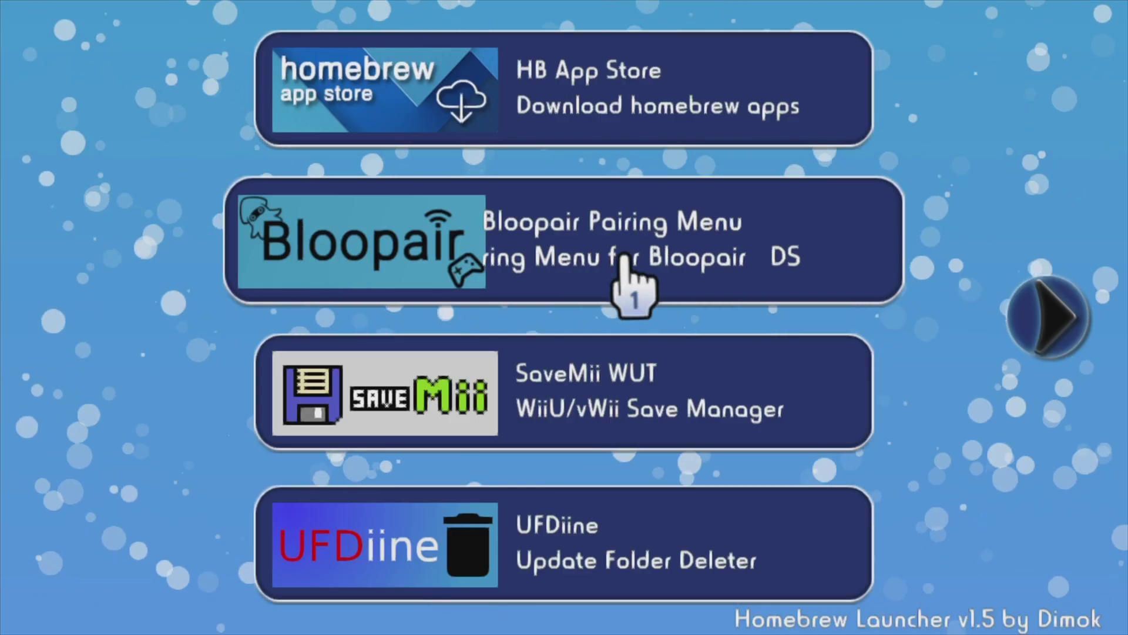
{"action": "left_click", "coordinate": [1035, 311]}
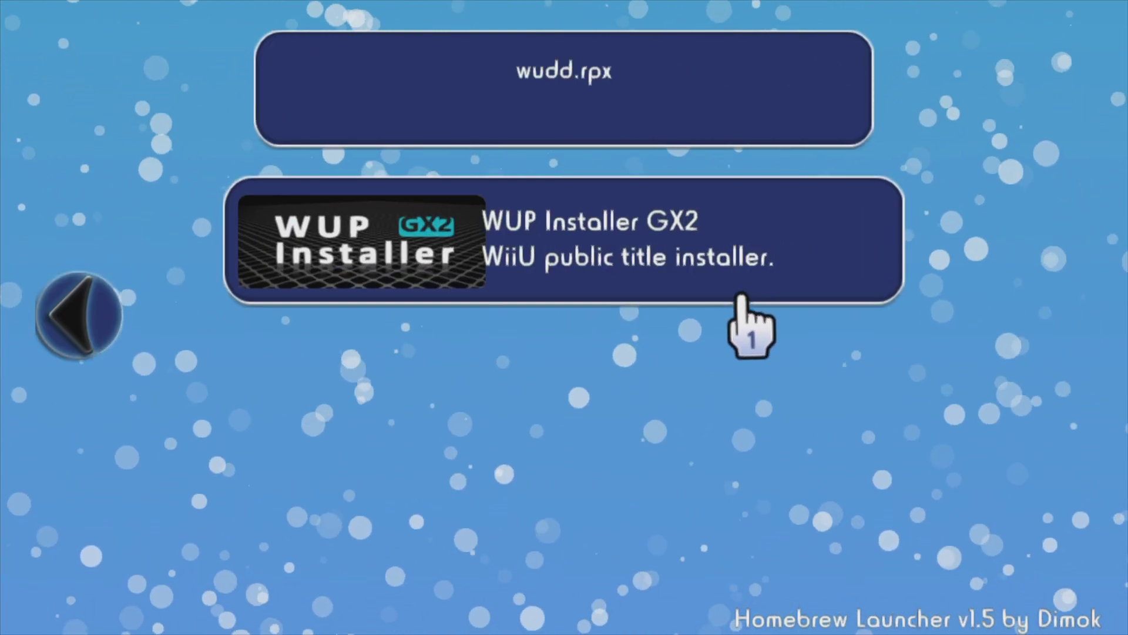
{"action": "left_click", "coordinate": [543, 274]}
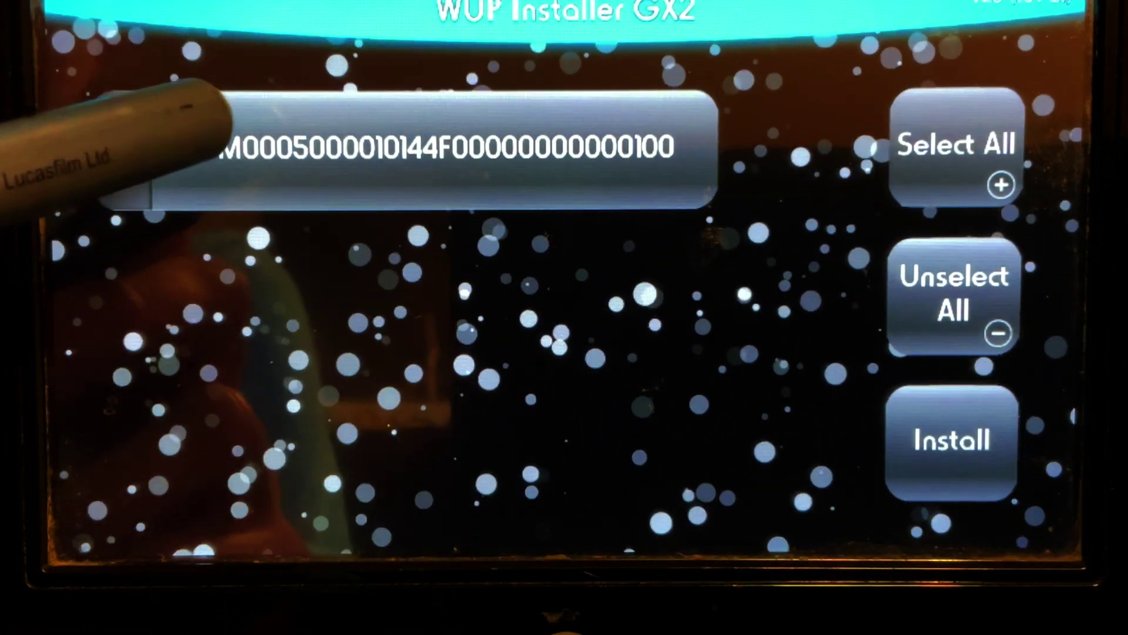
{"action": "left_click", "coordinate": [232, 127]}
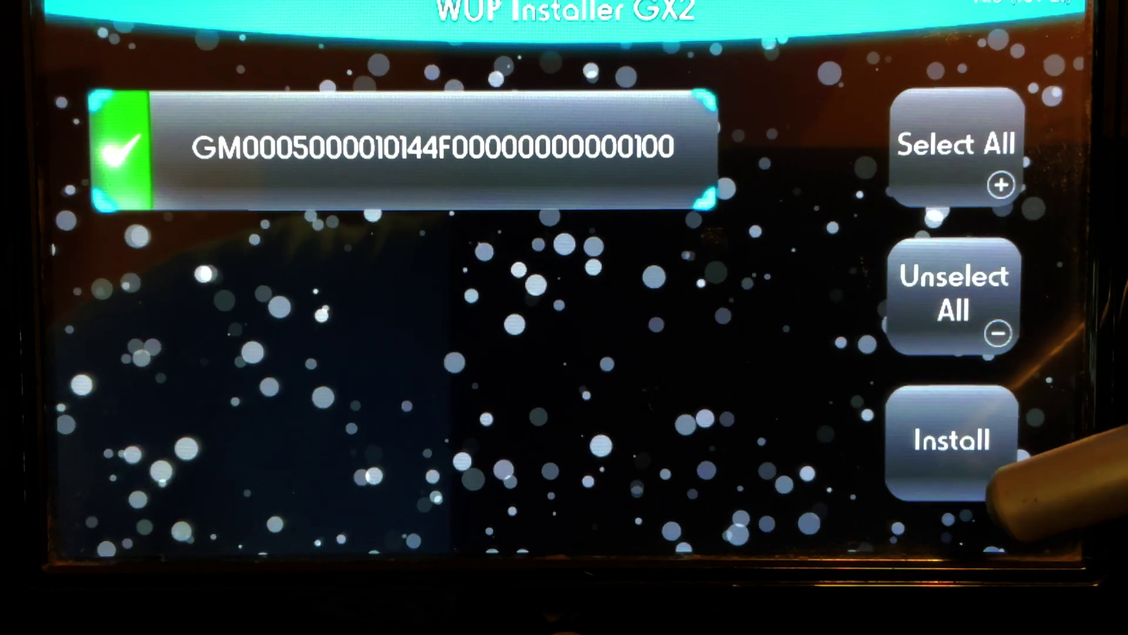
{"action": "left_click", "coordinate": [958, 452]}
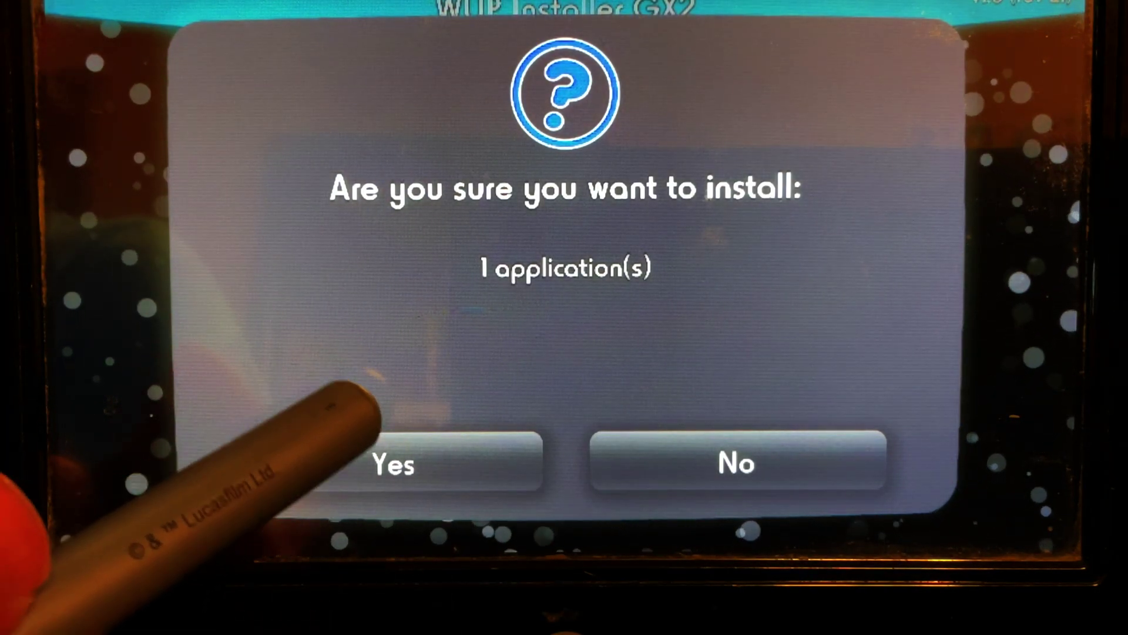
{"action": "left_click", "coordinate": [382, 449]}
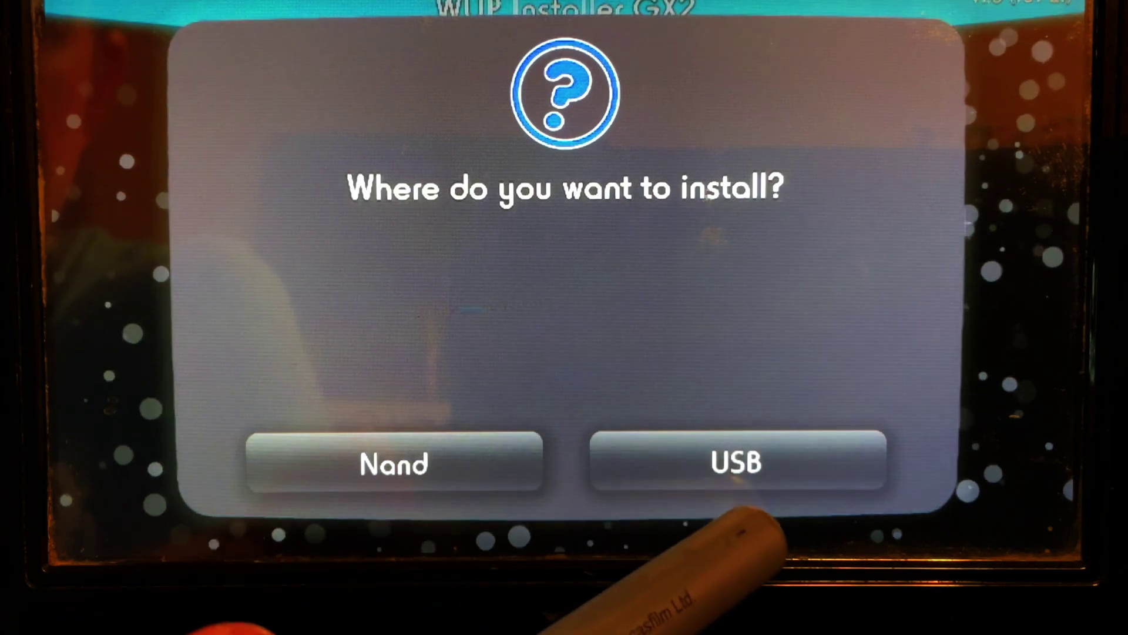
{"action": "left_click", "coordinate": [784, 449]}
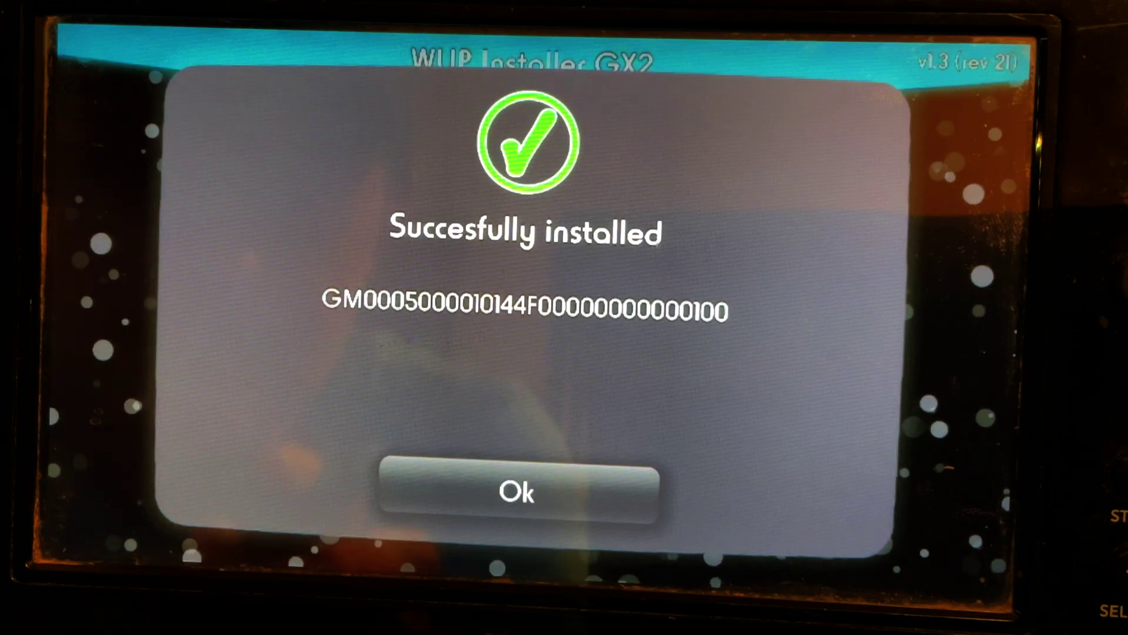
Dismiss the 'Succesfully installed' message with Ok.
{"action": "left_click", "coordinate": [450, 506]}
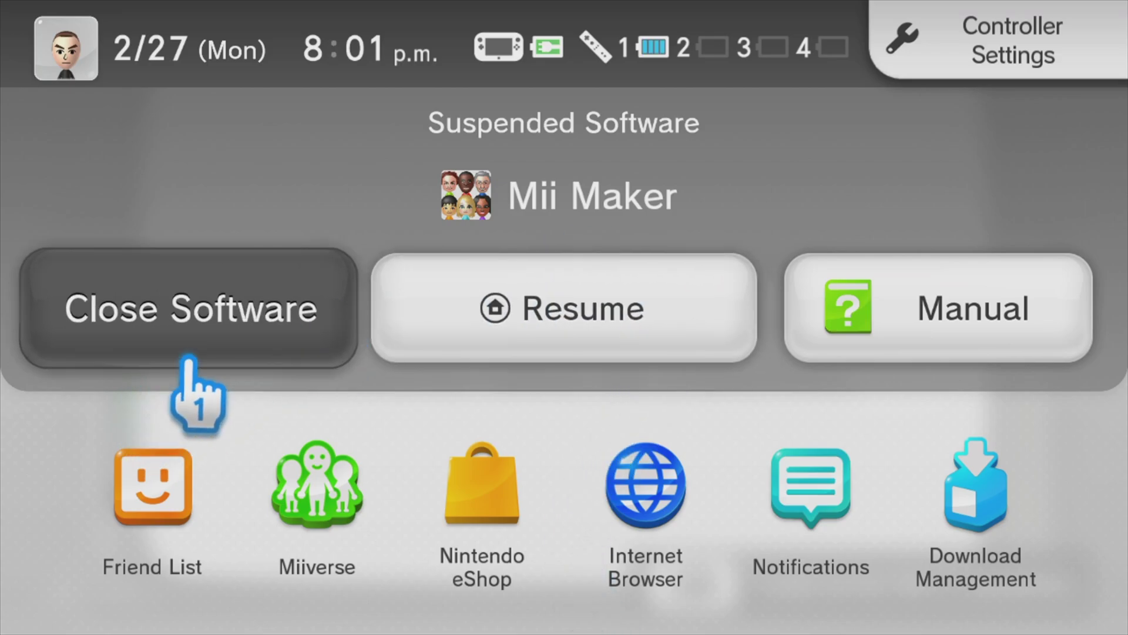
Close the suspended Mii Maker and start Super Smash Bros. for Wii U.
{"action": "left_click", "coordinate": [219, 338]}
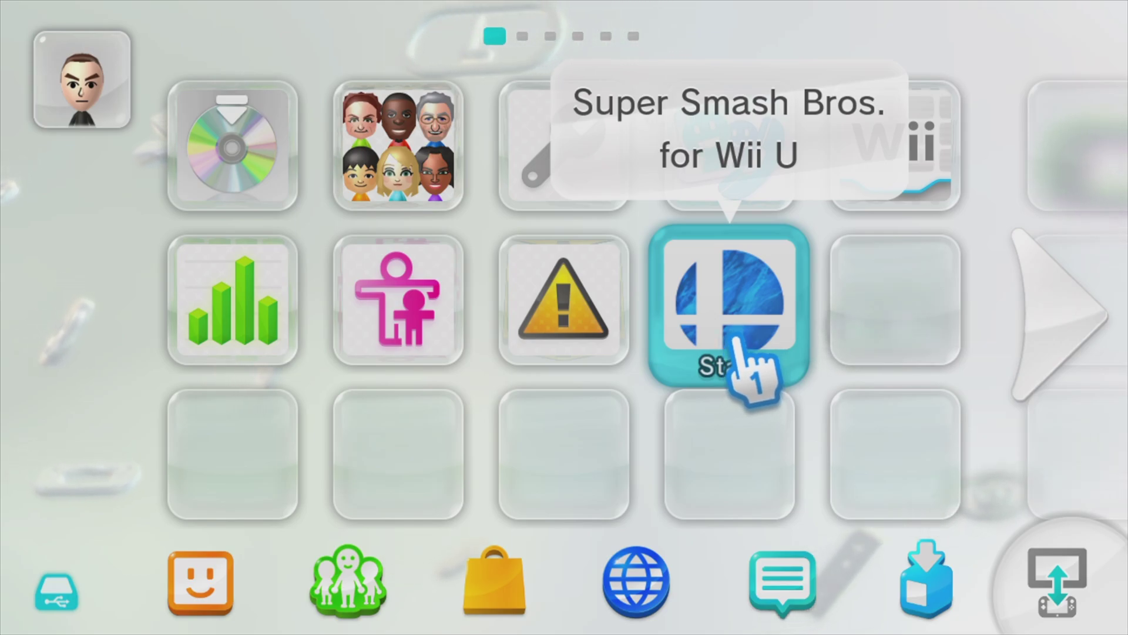
{"action": "left_click", "coordinate": [736, 341]}
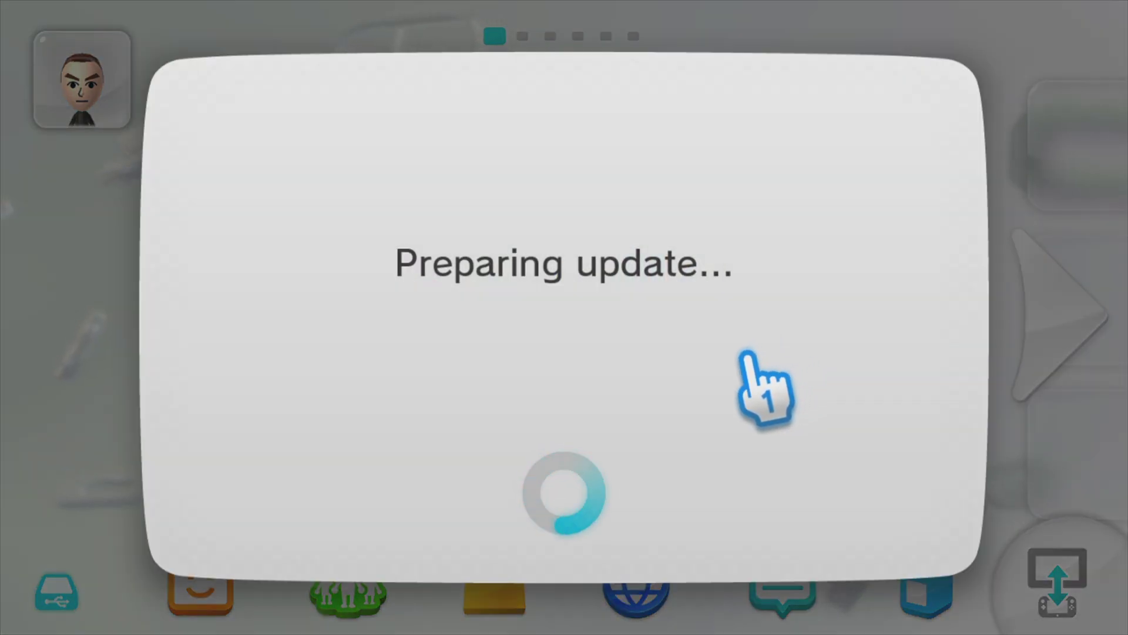